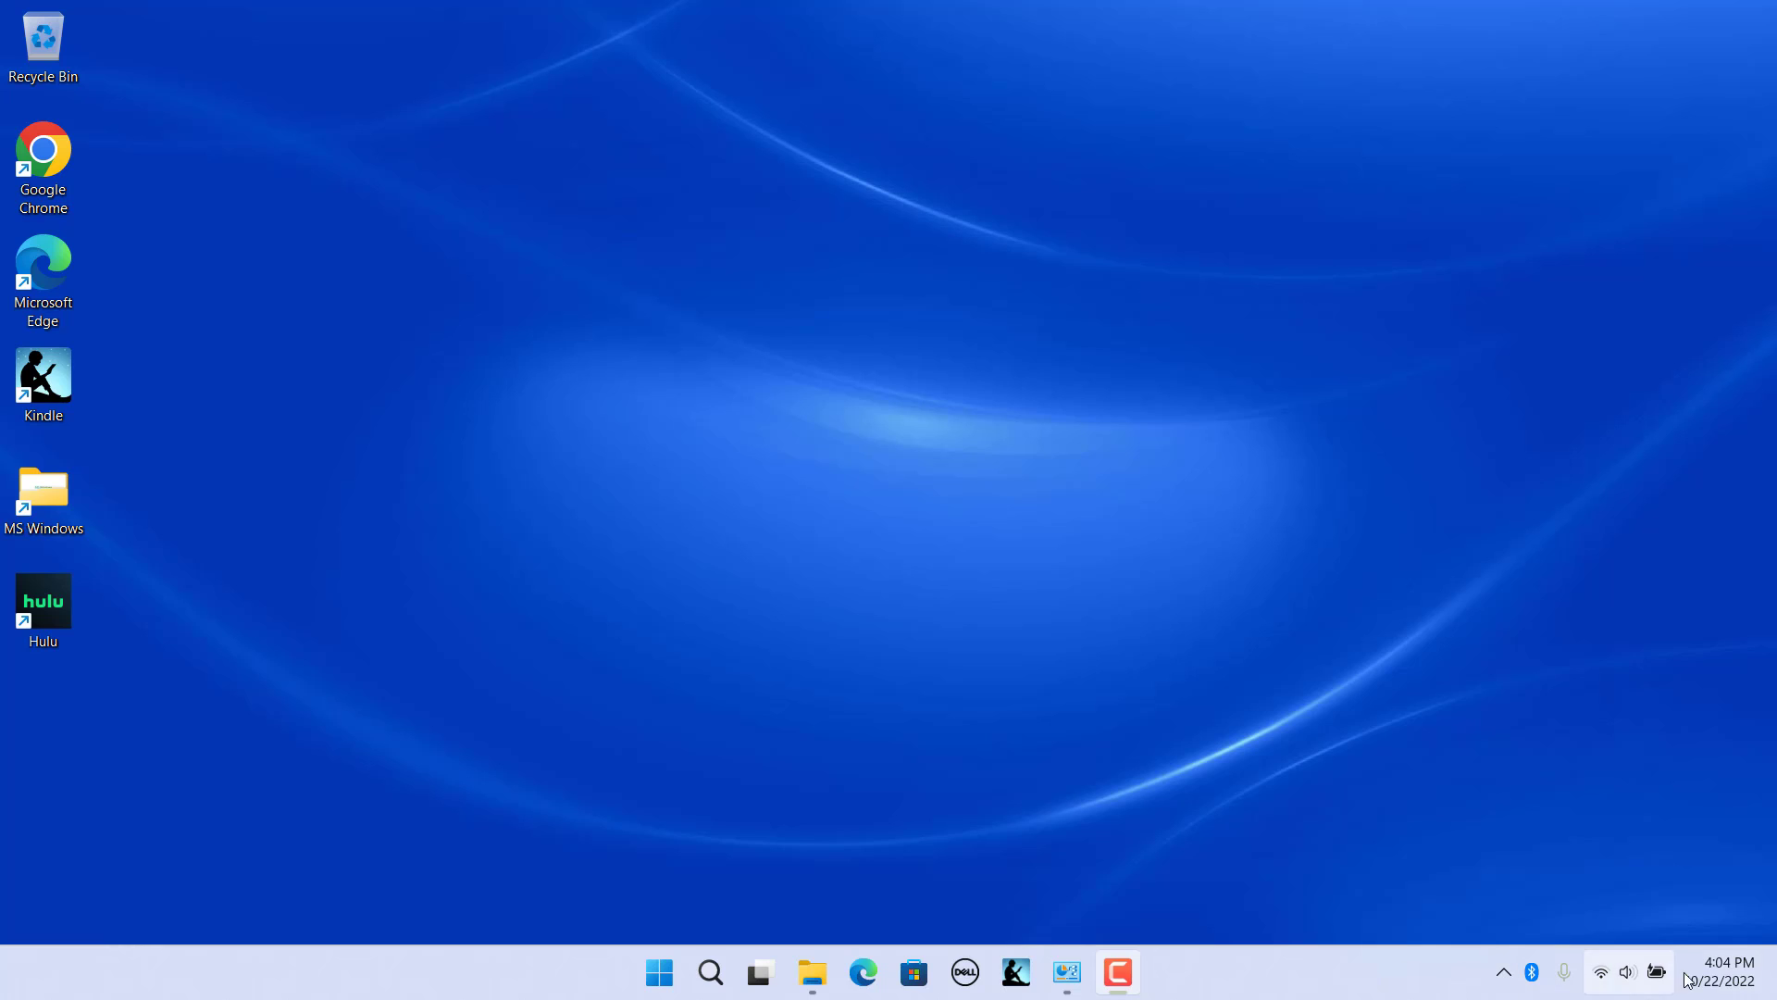
- Check the clock flyout, then visit the Time & language > Date & time settings page and close Settings
left_click(1718, 980)
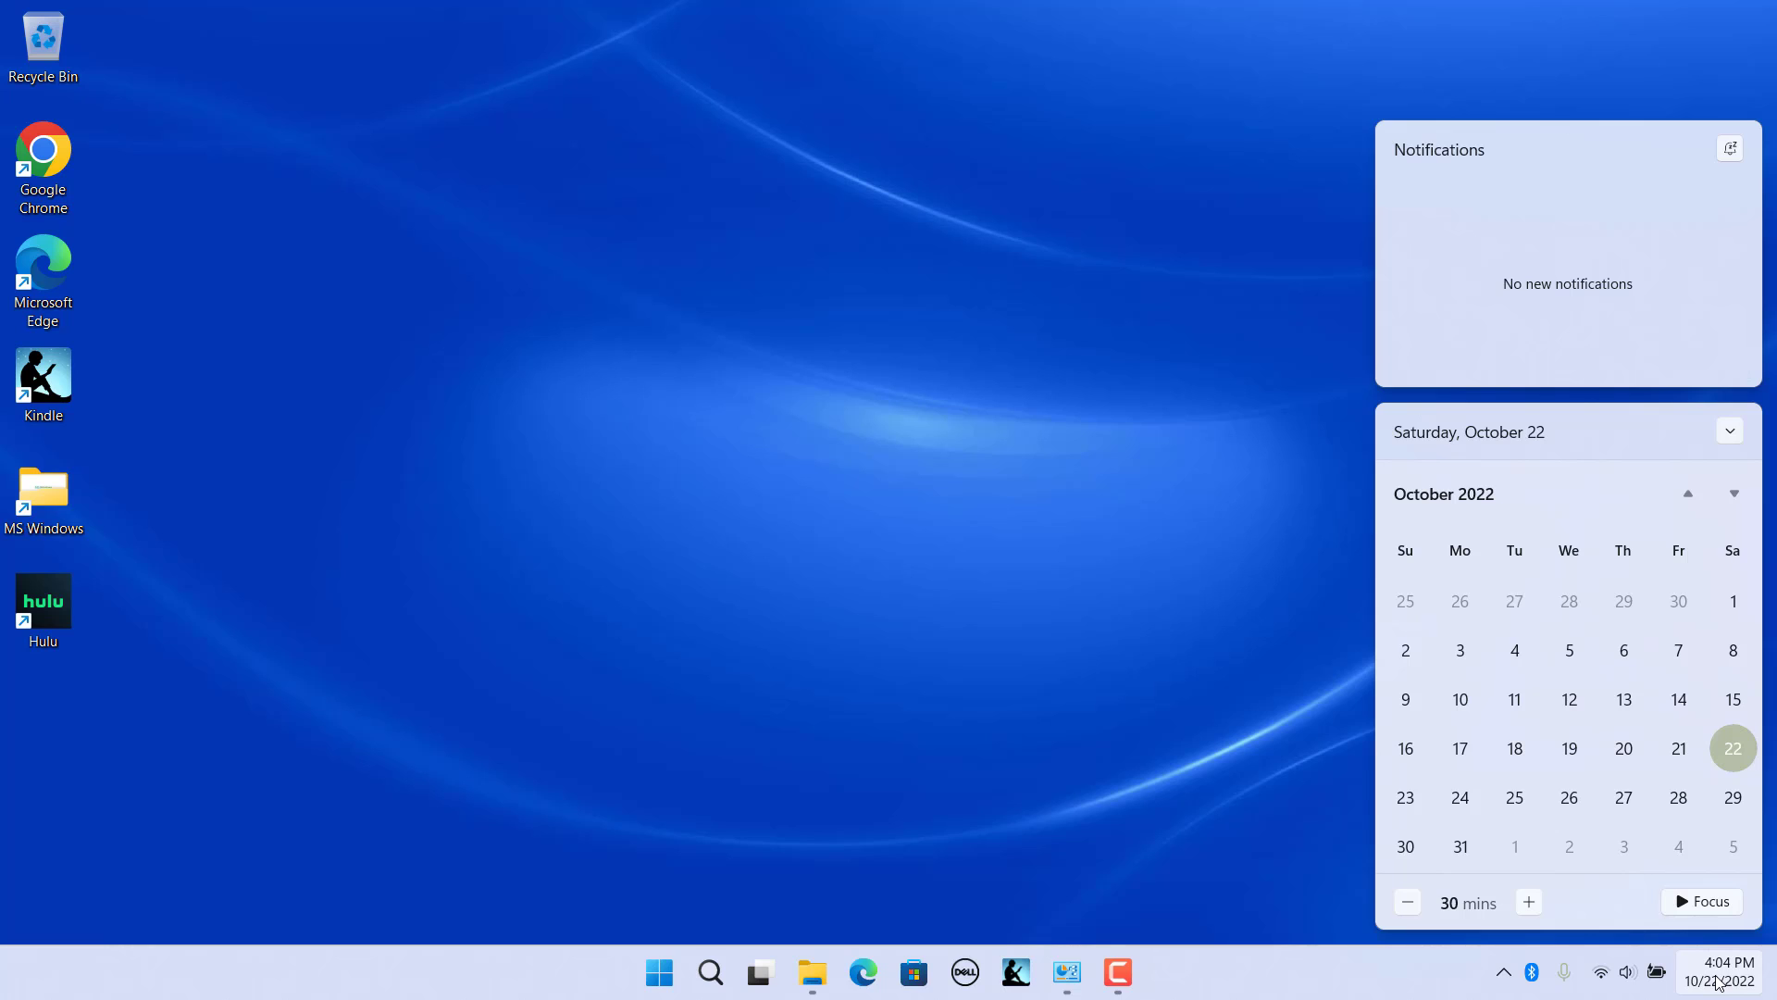
left_click(1331, 922)
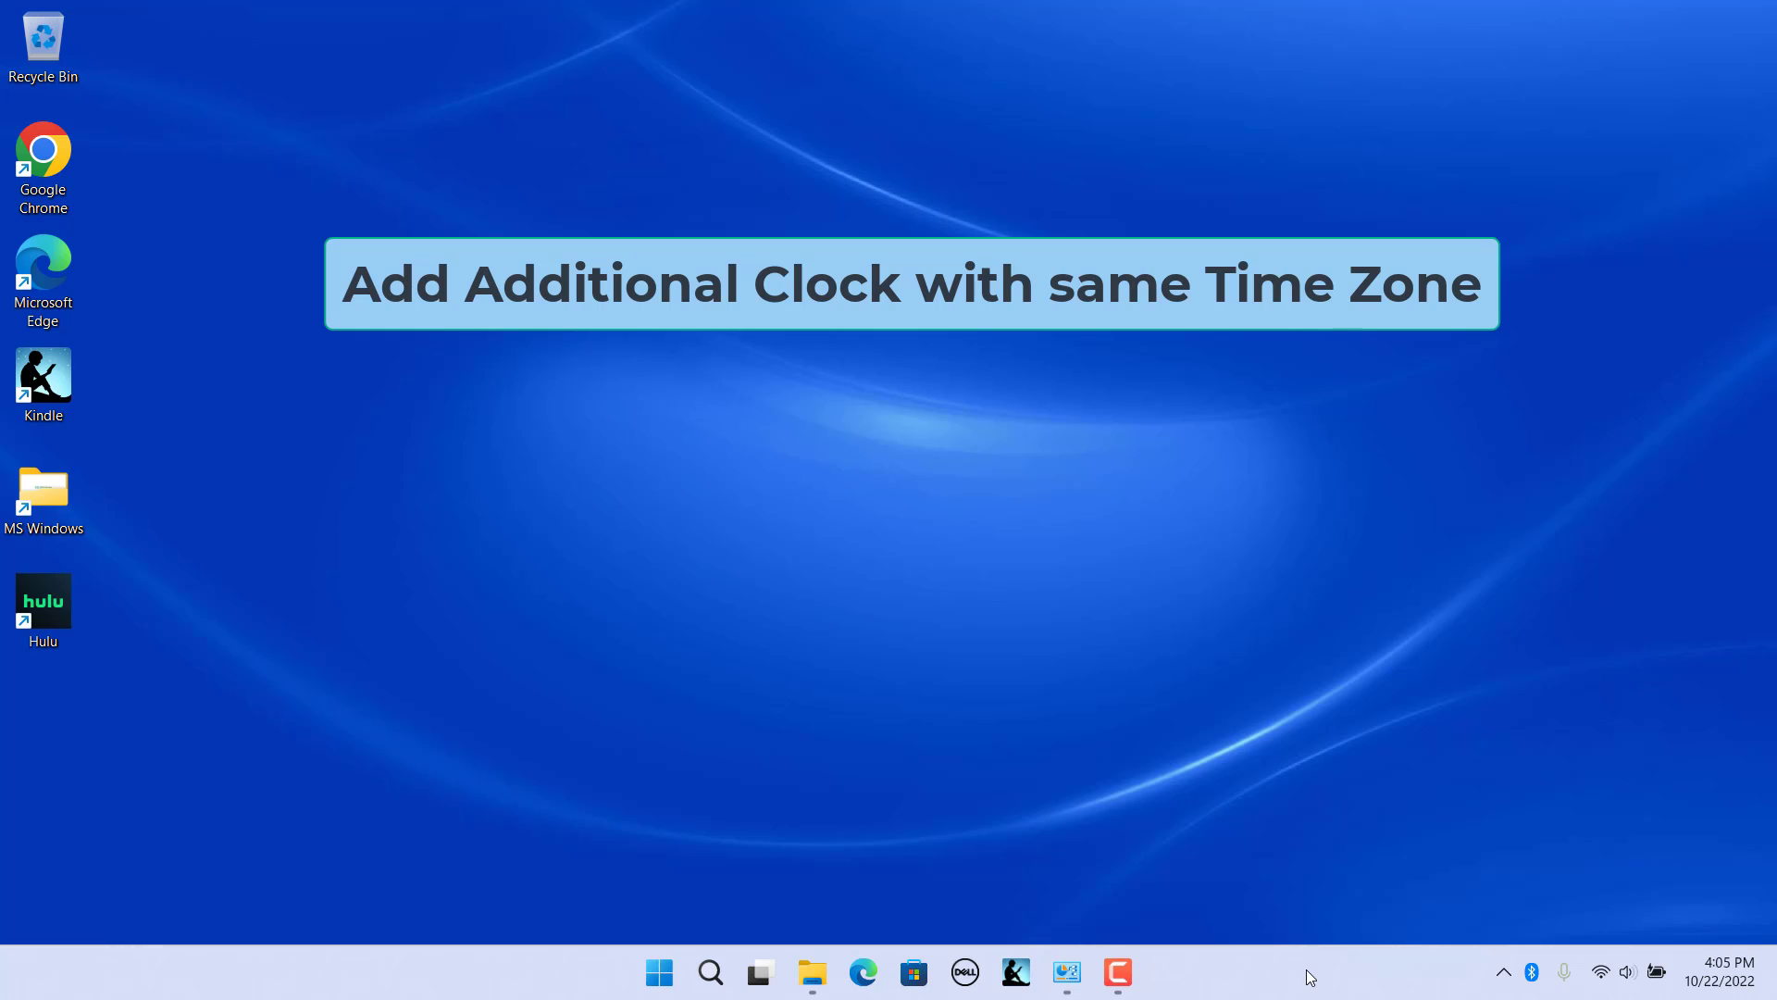
right_click(659, 972)
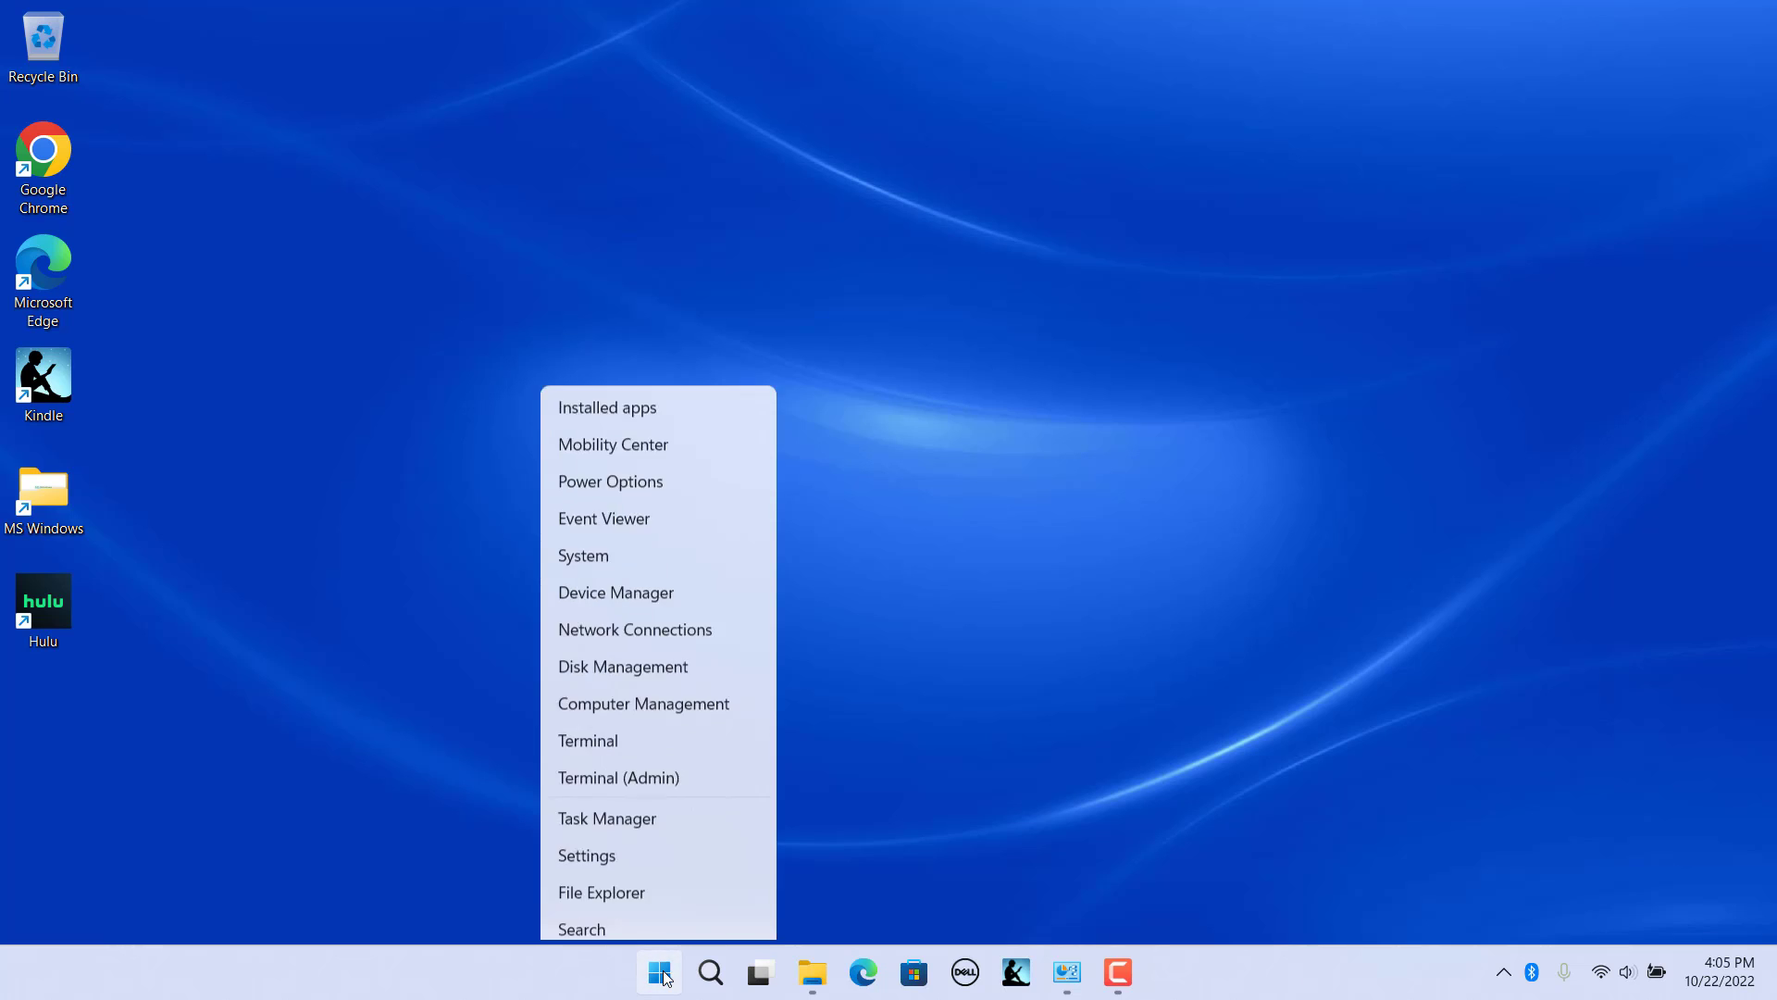
left_click(614, 731)
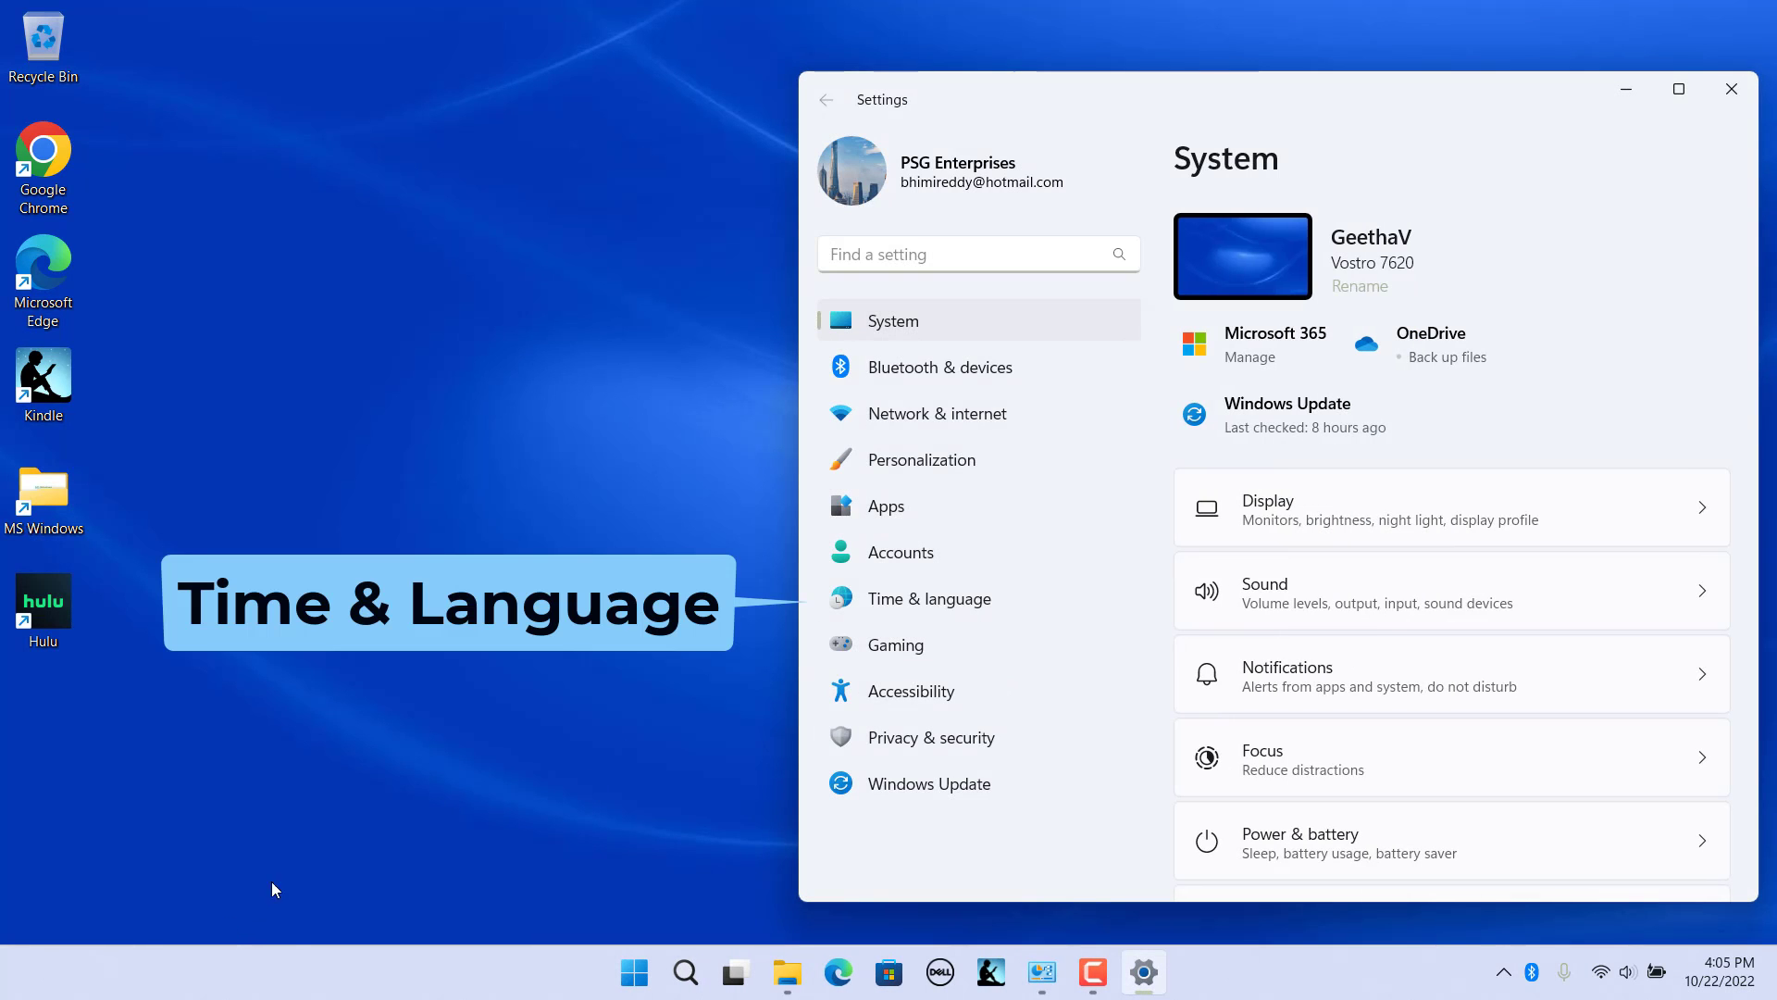
left_click(925, 592)
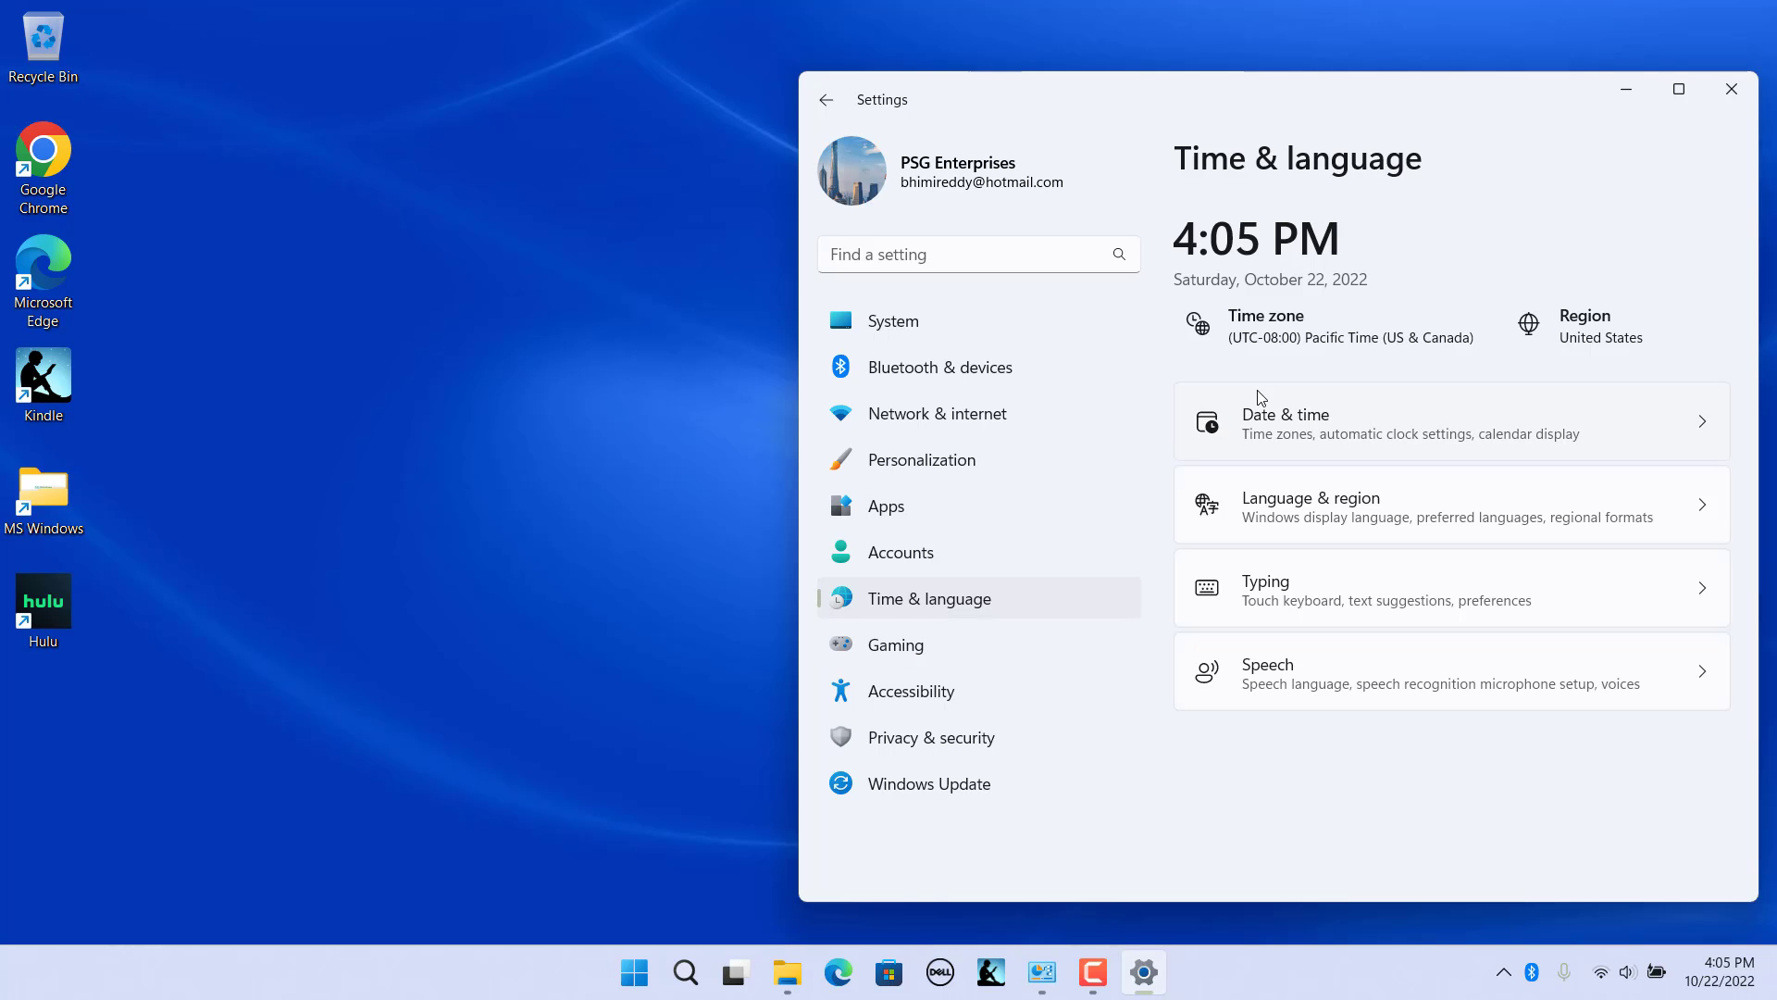
left_click(1281, 426)
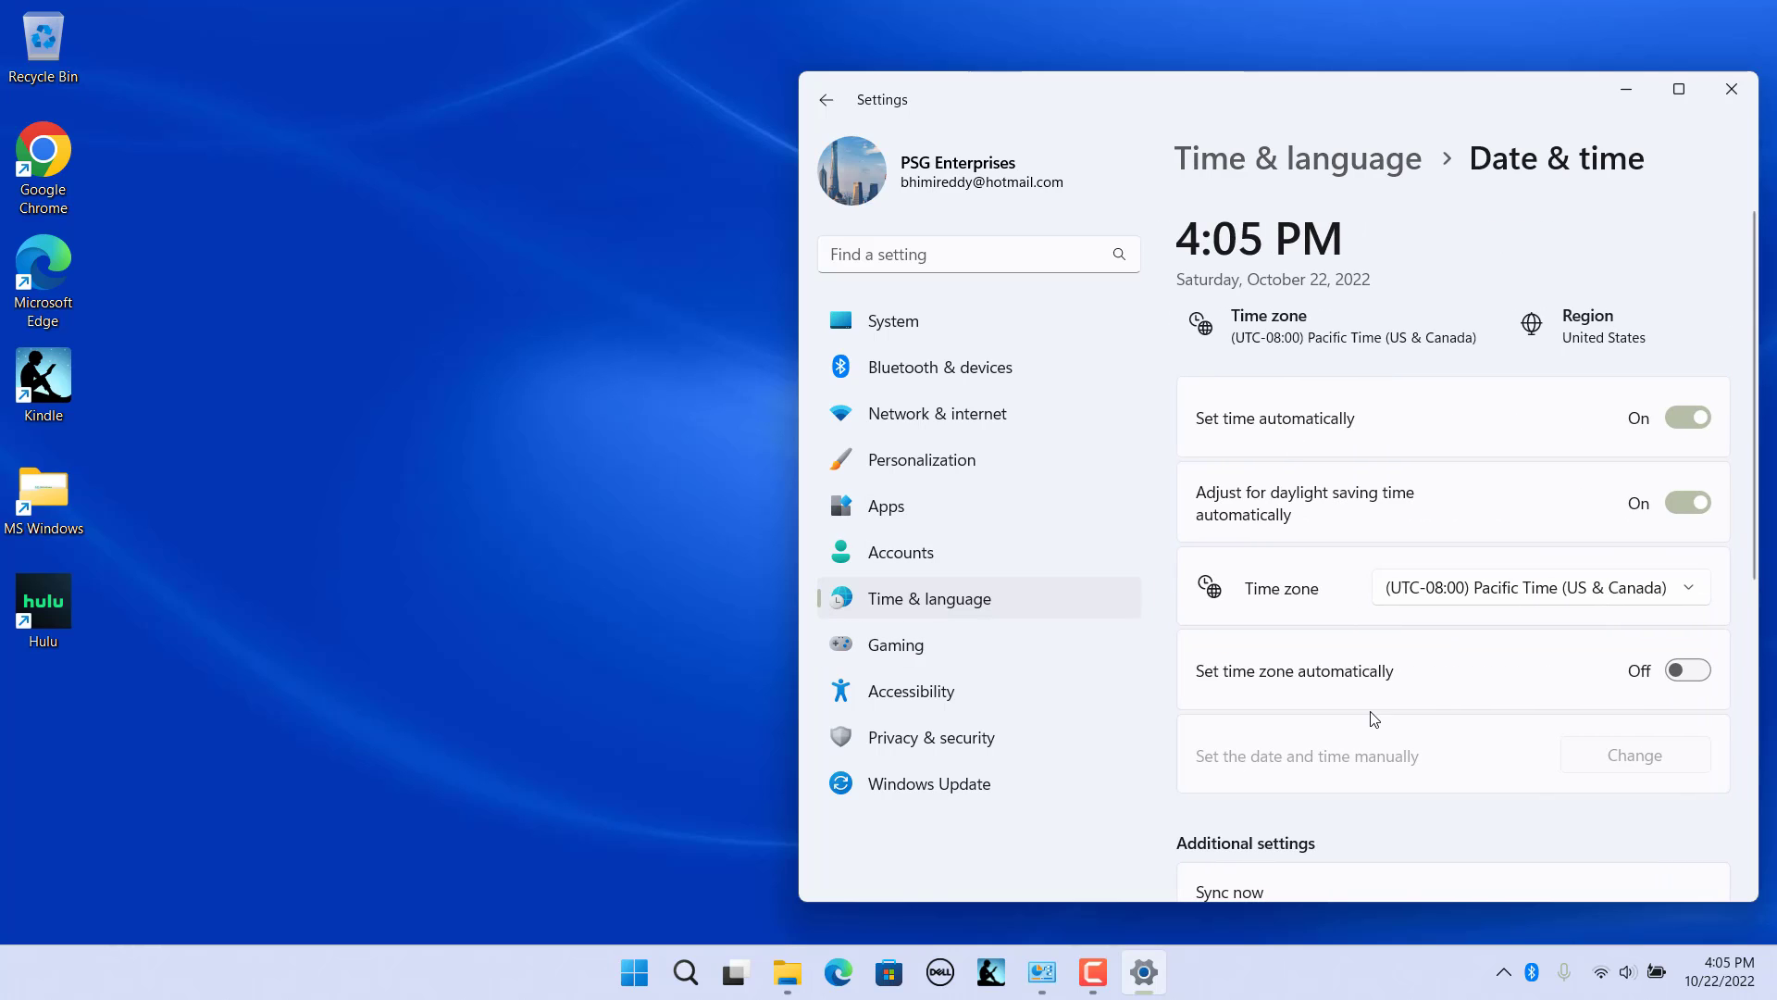
left_click(1734, 89)
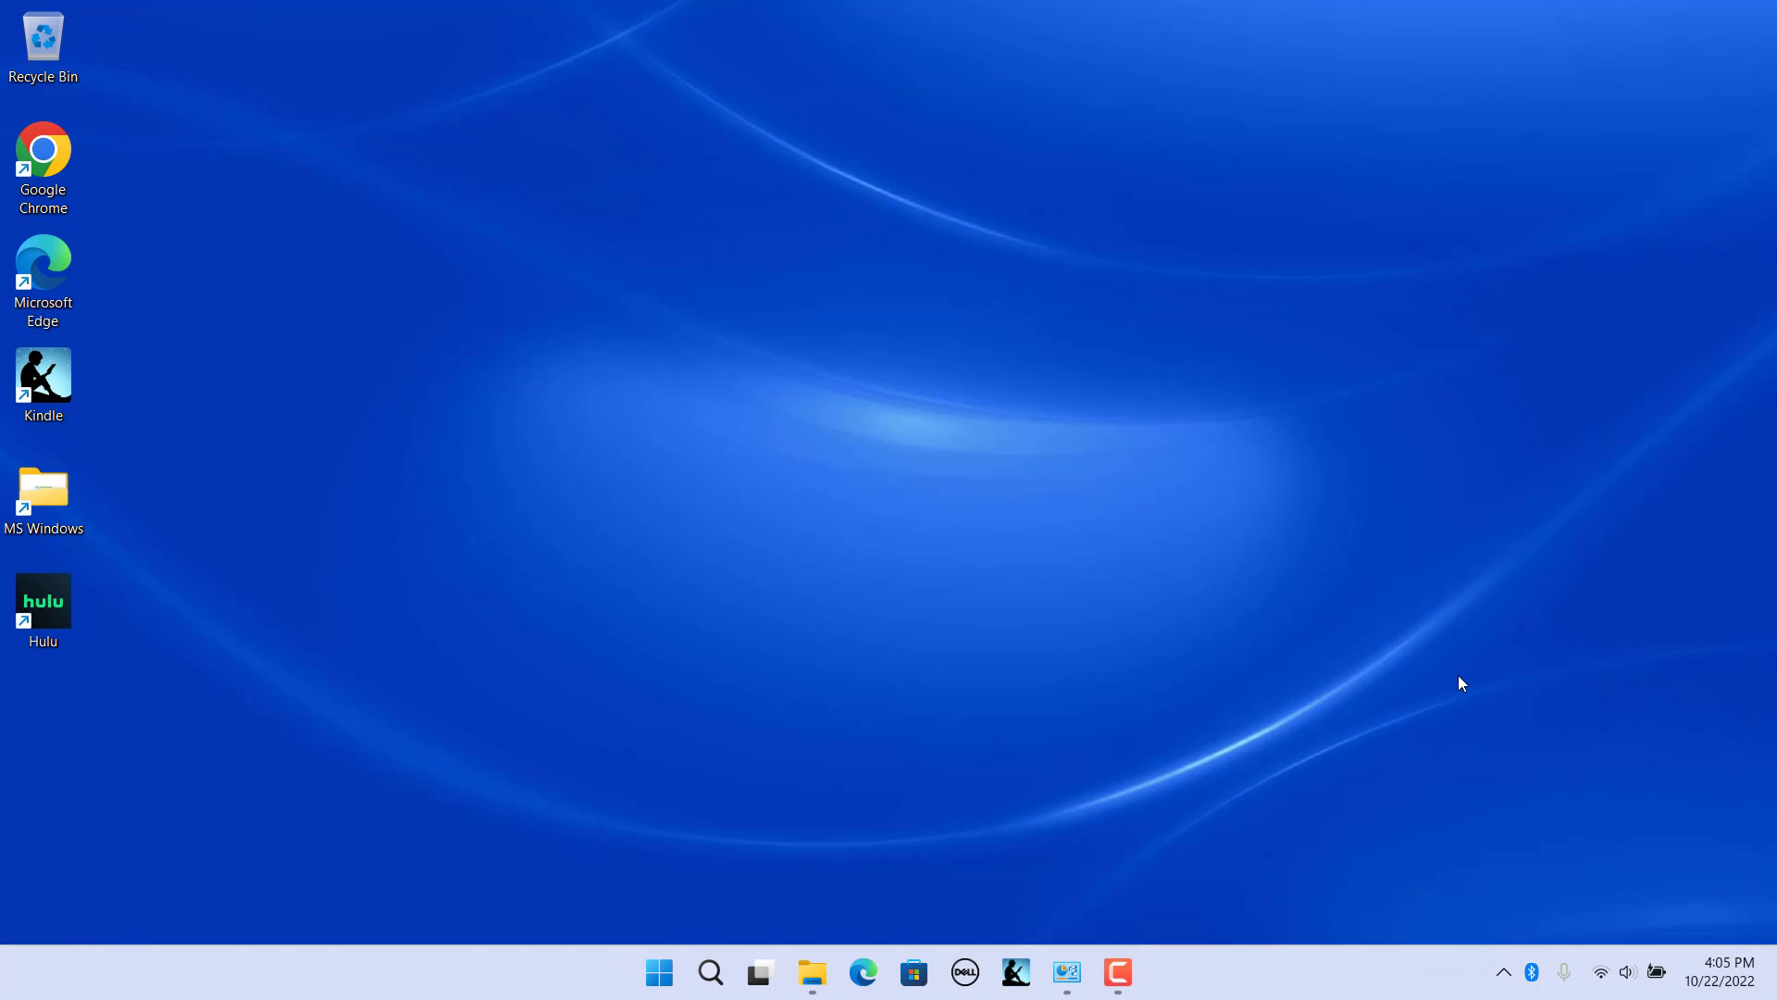
- Reach Additional clocks through the taskbar clock's date and time settings, then close the dialog and Settings
right_click(1709, 979)
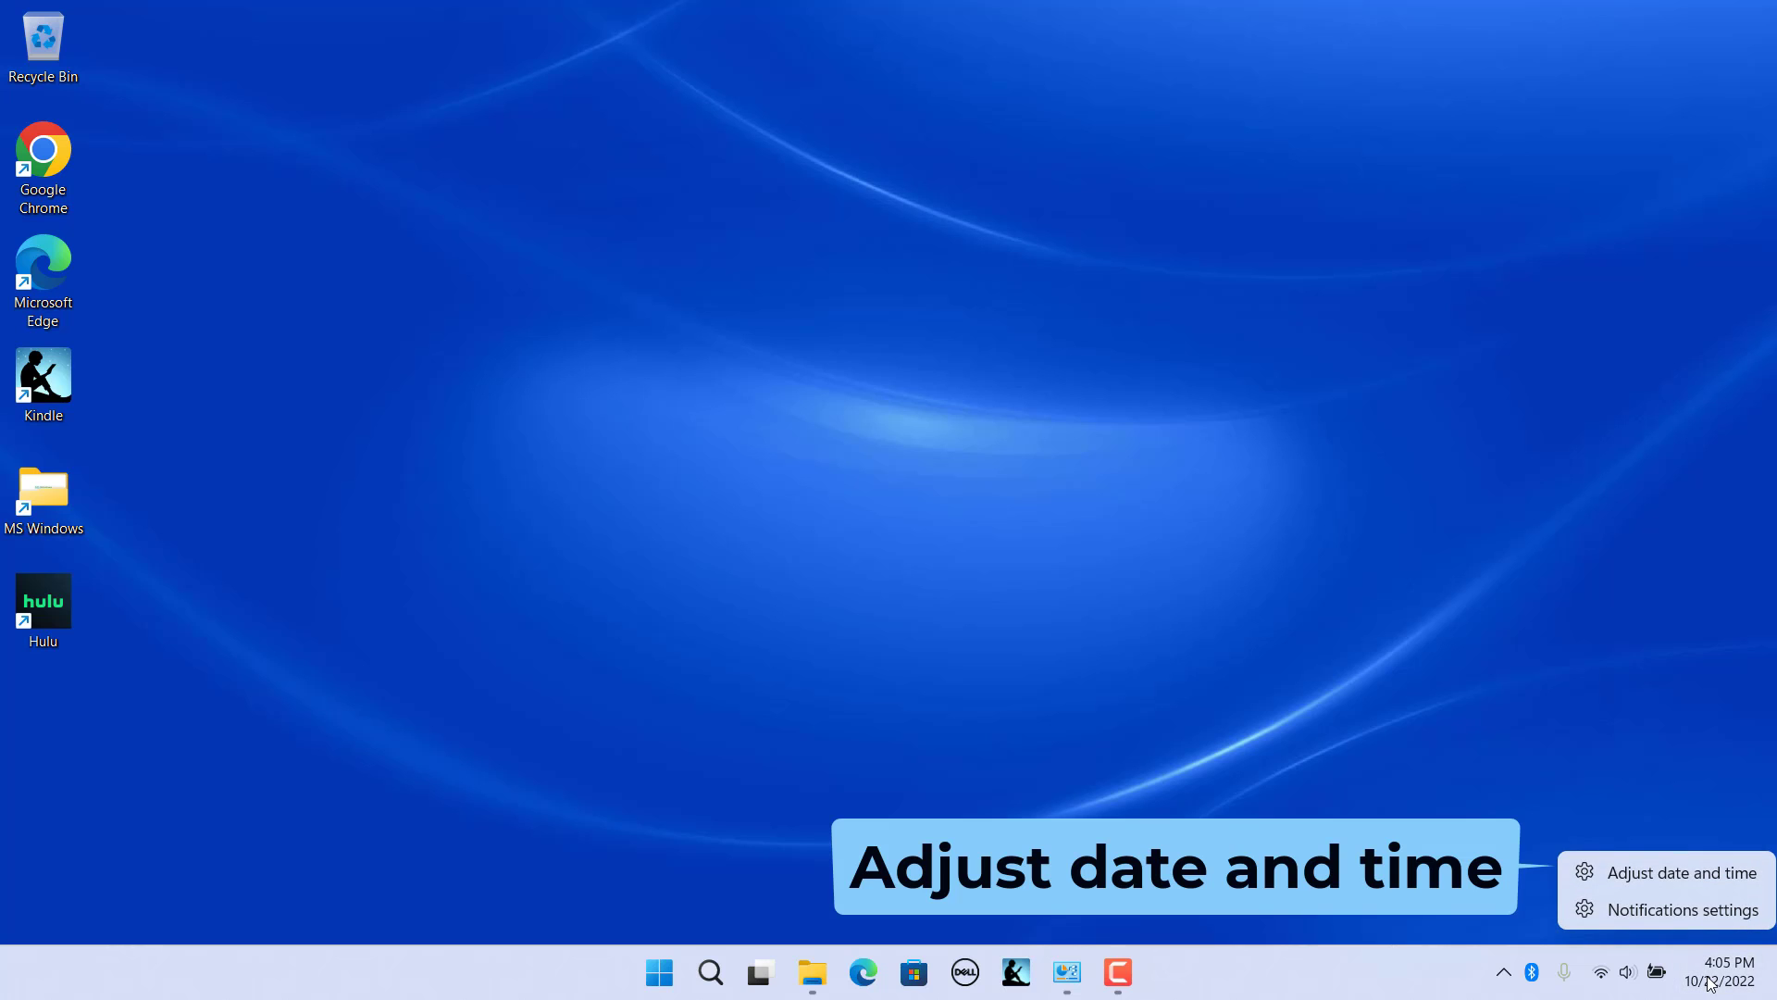
left_click(1666, 873)
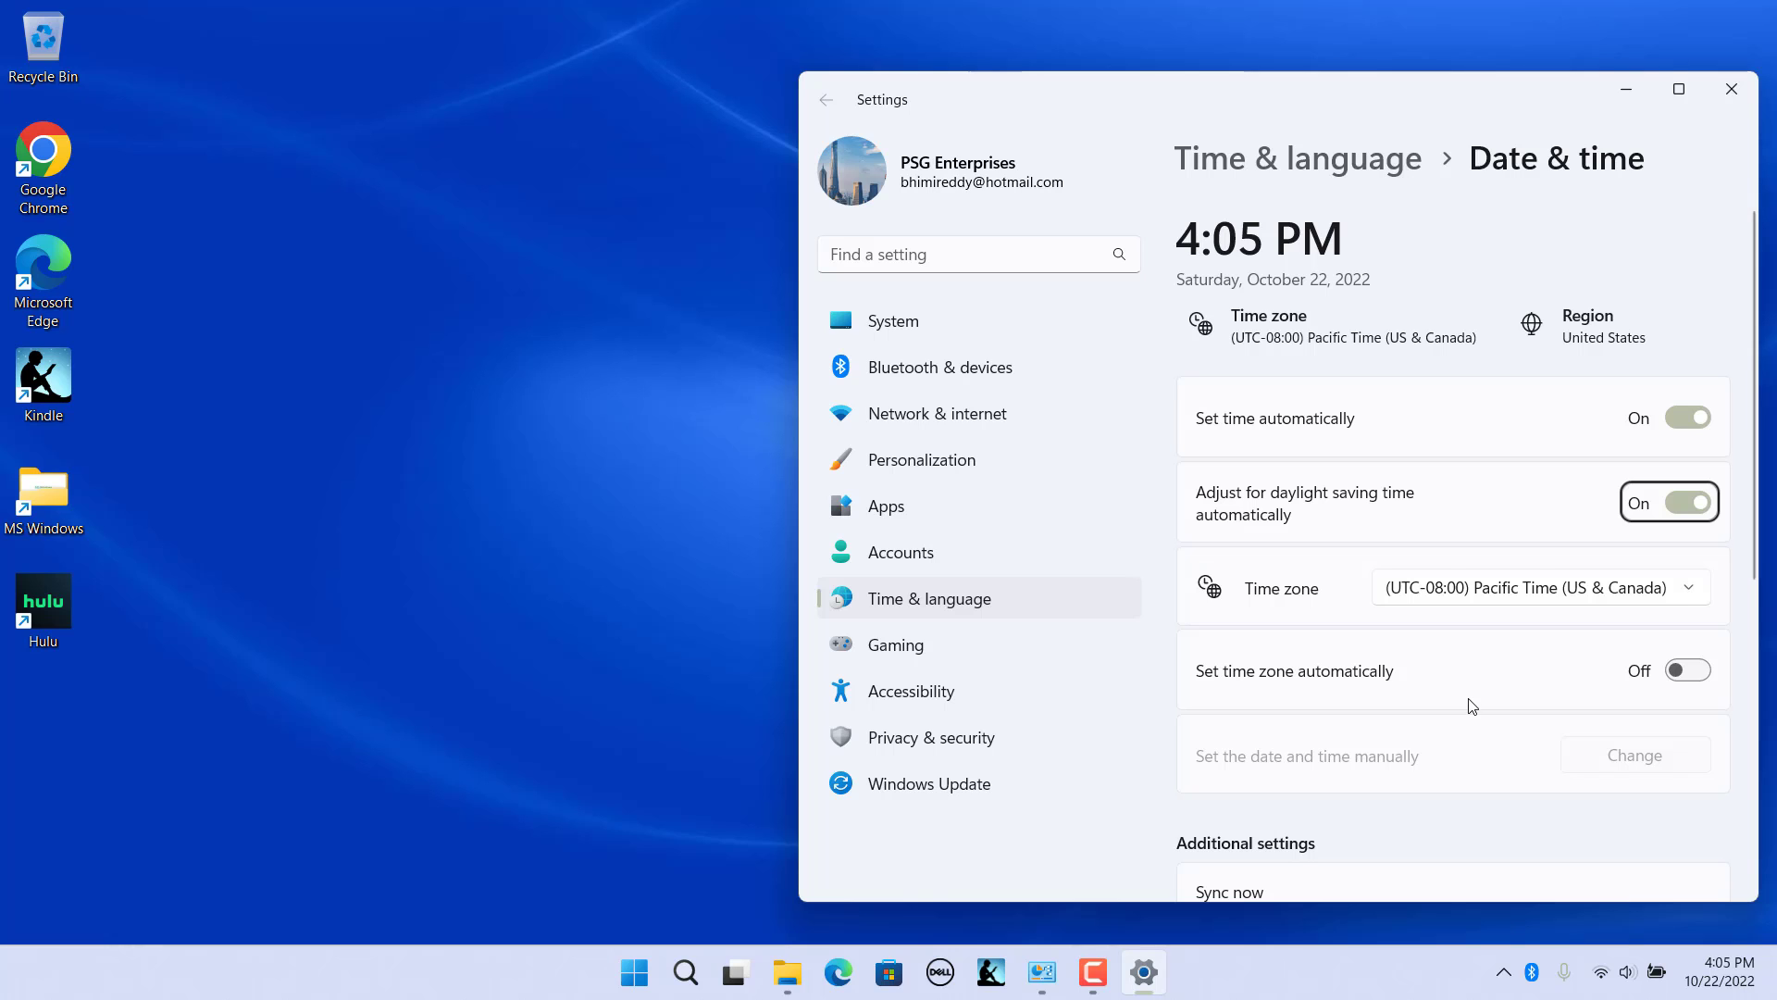
scroll(1472, 706, "down", 5)
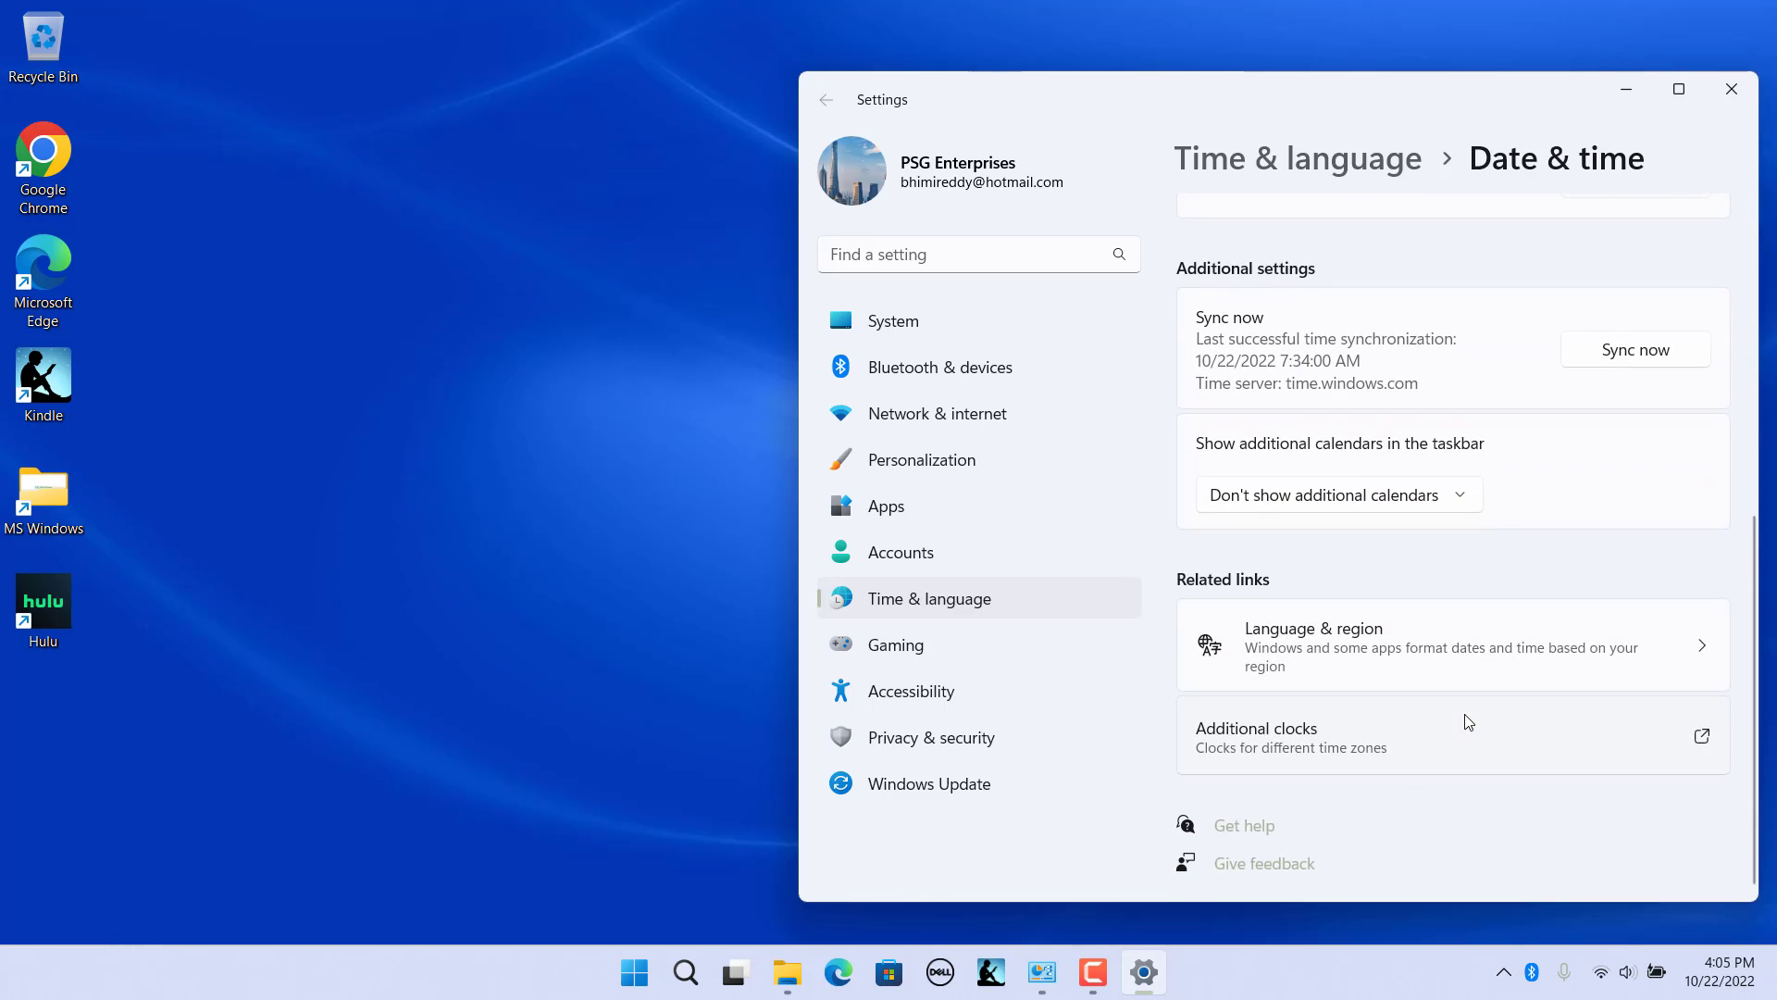
left_click(1307, 768)
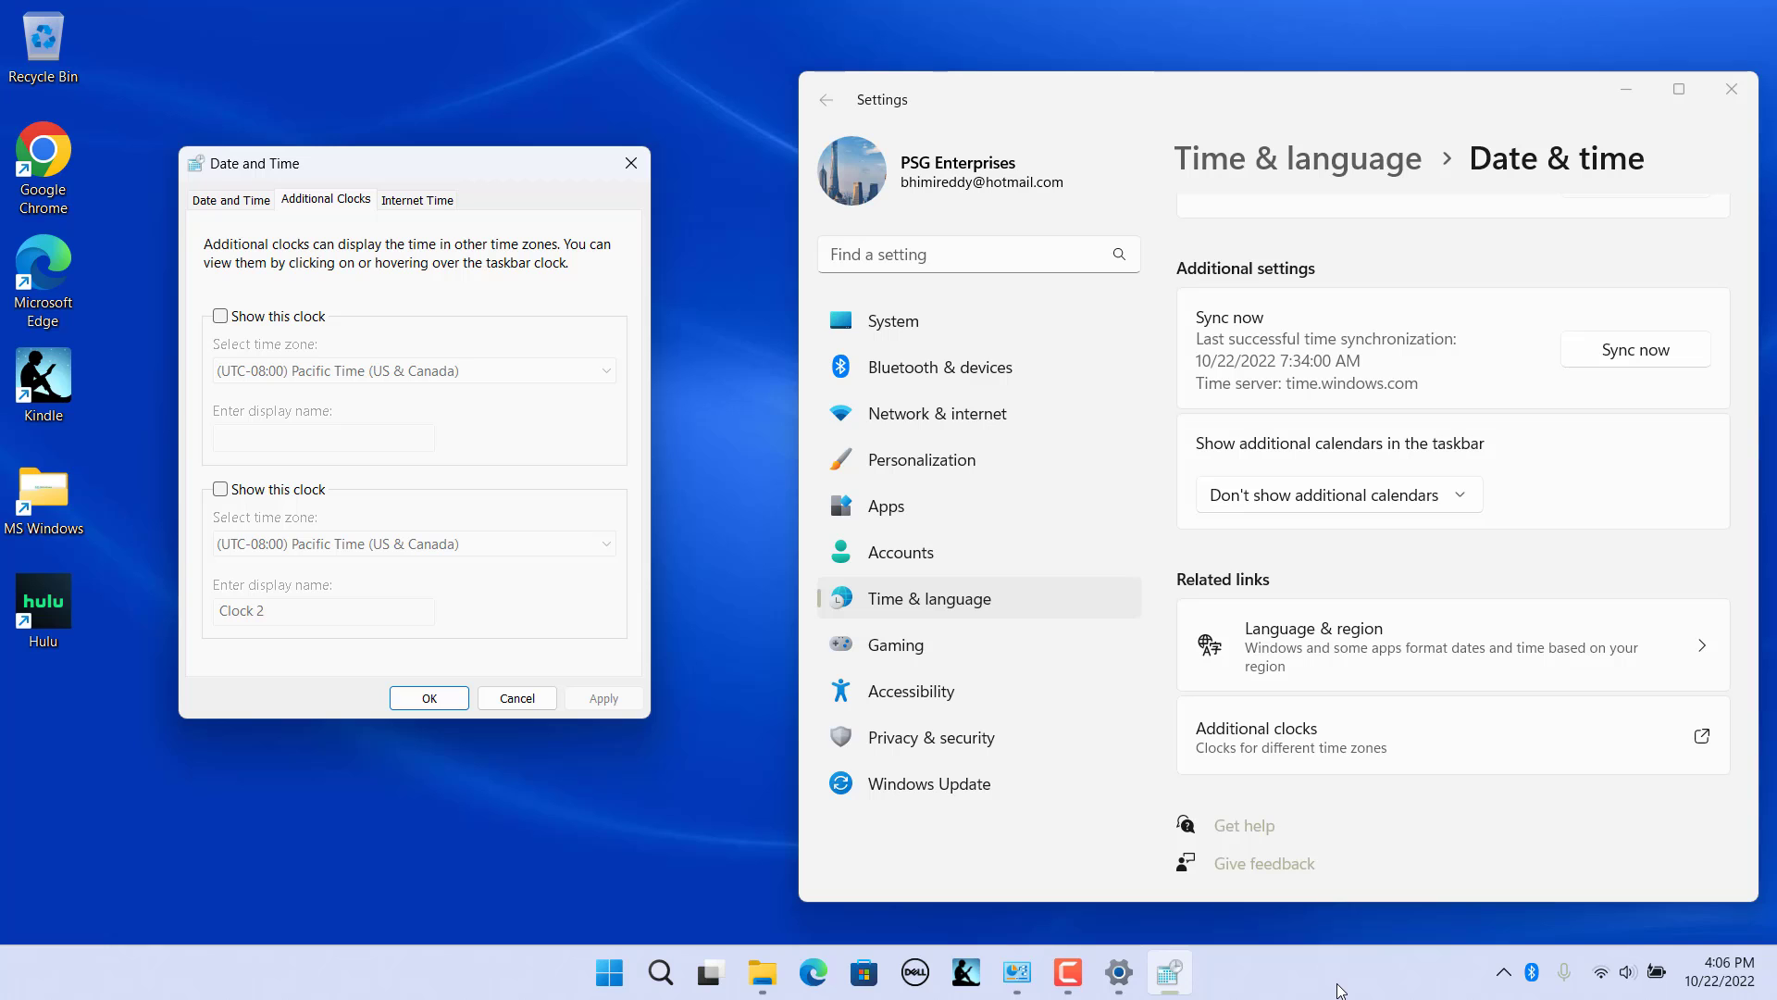
left_click(631, 163)
left_click(1731, 89)
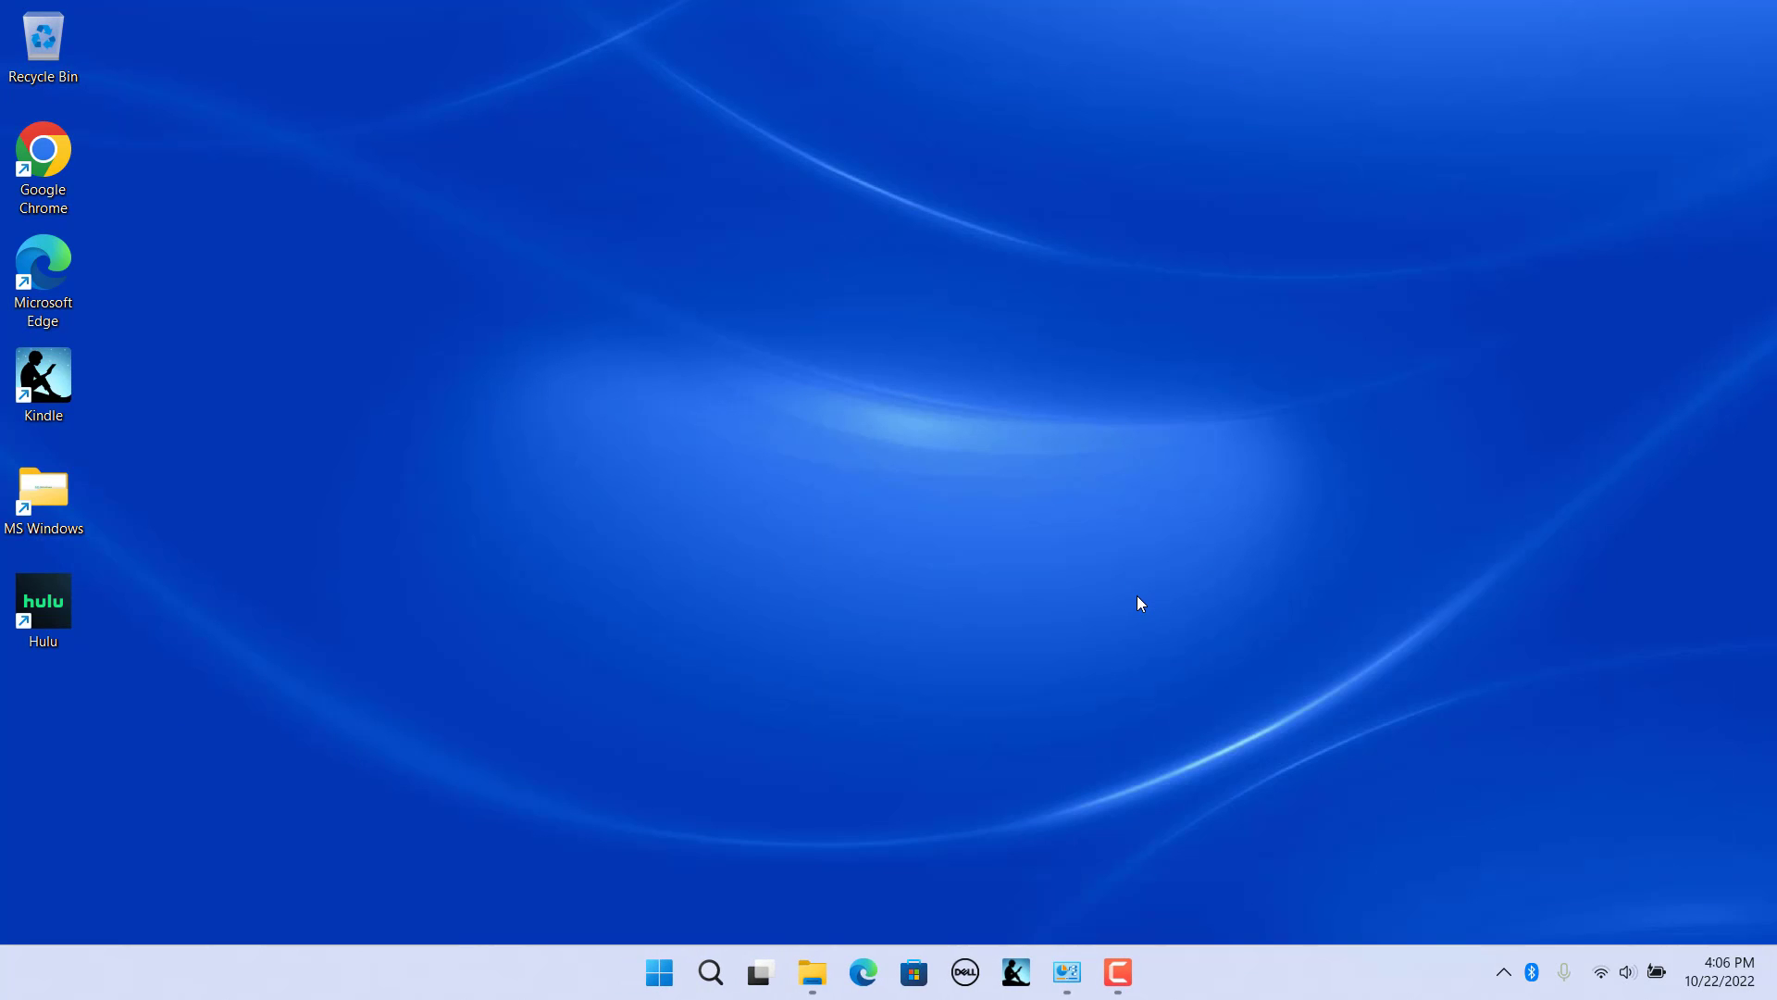
- In Control Panel, go to Clock and Region > 'Add clocks for different time zones'
left_click(1067, 972)
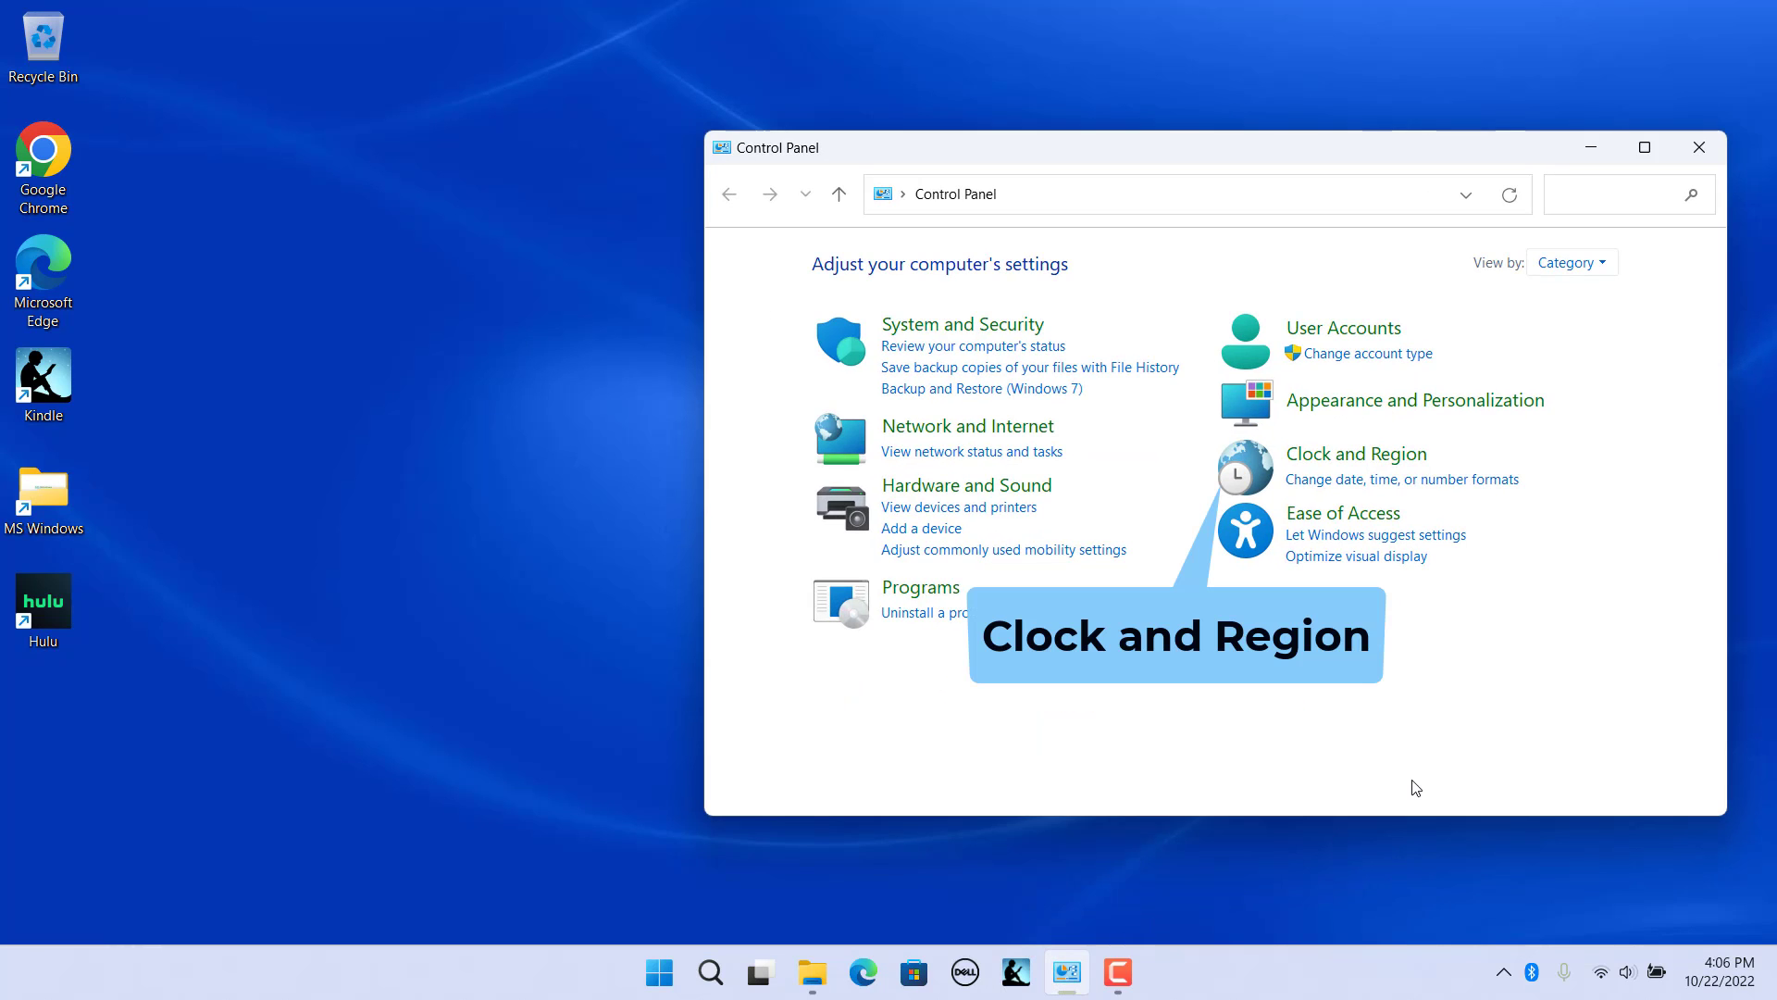
left_click(1338, 456)
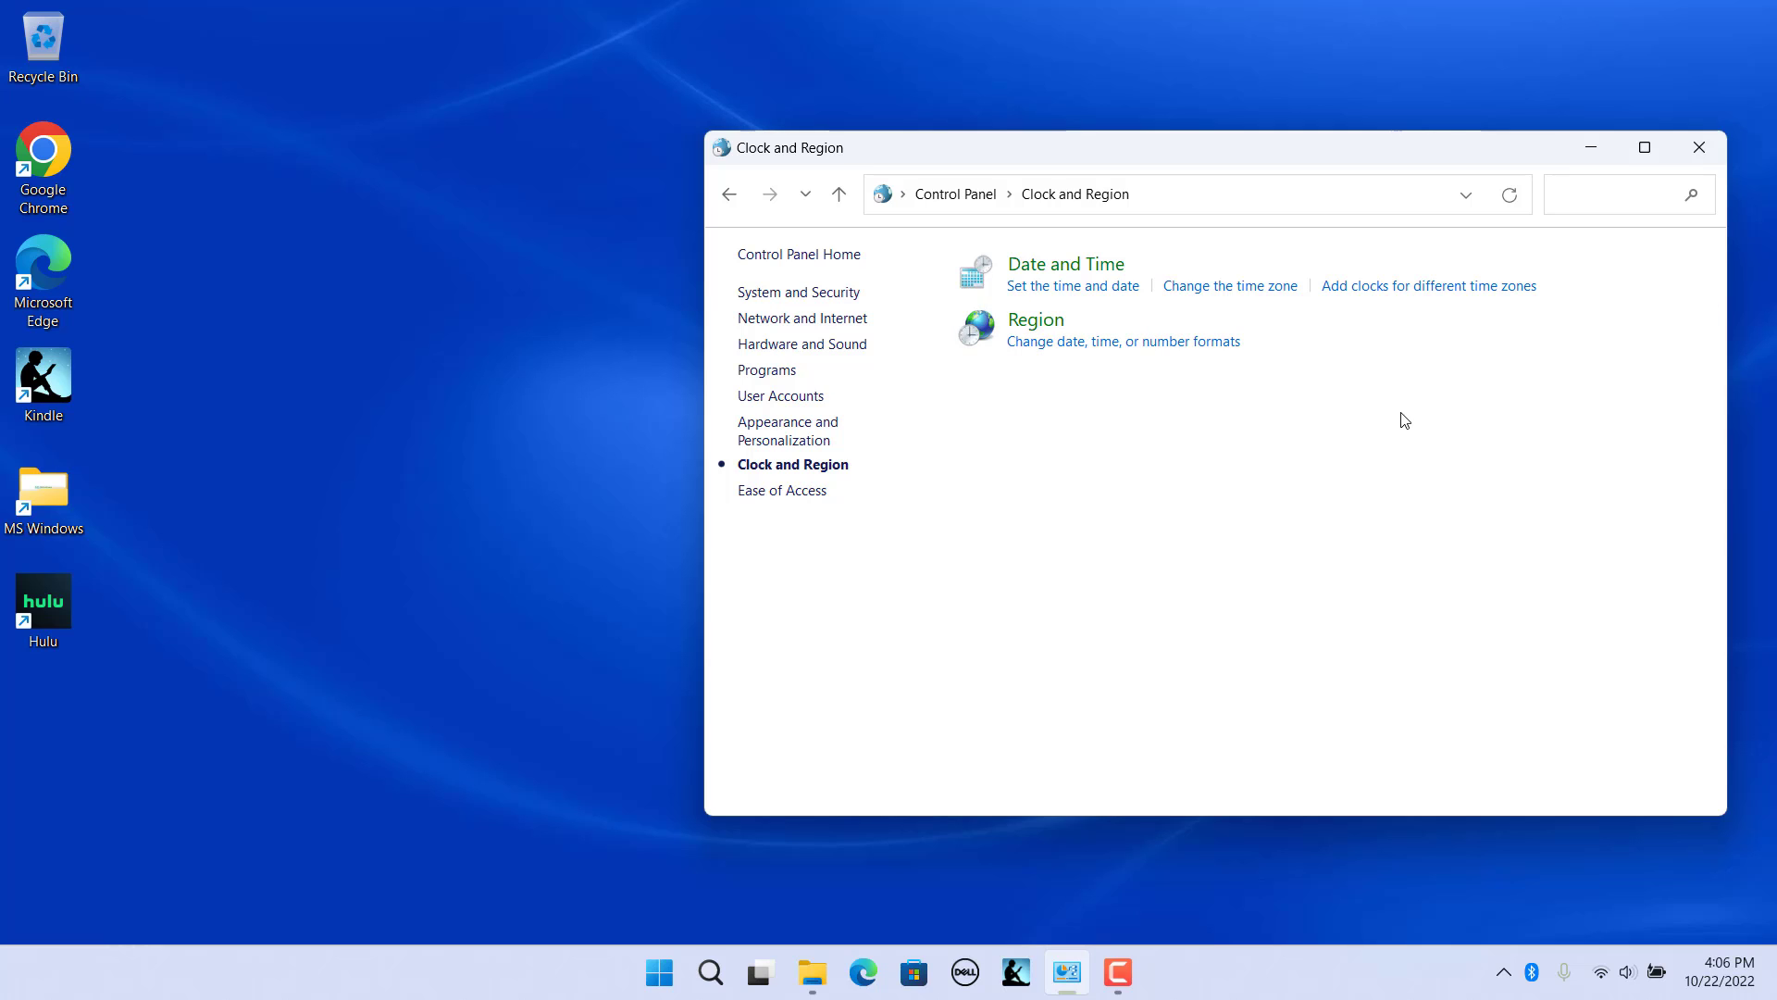
left_click(1429, 286)
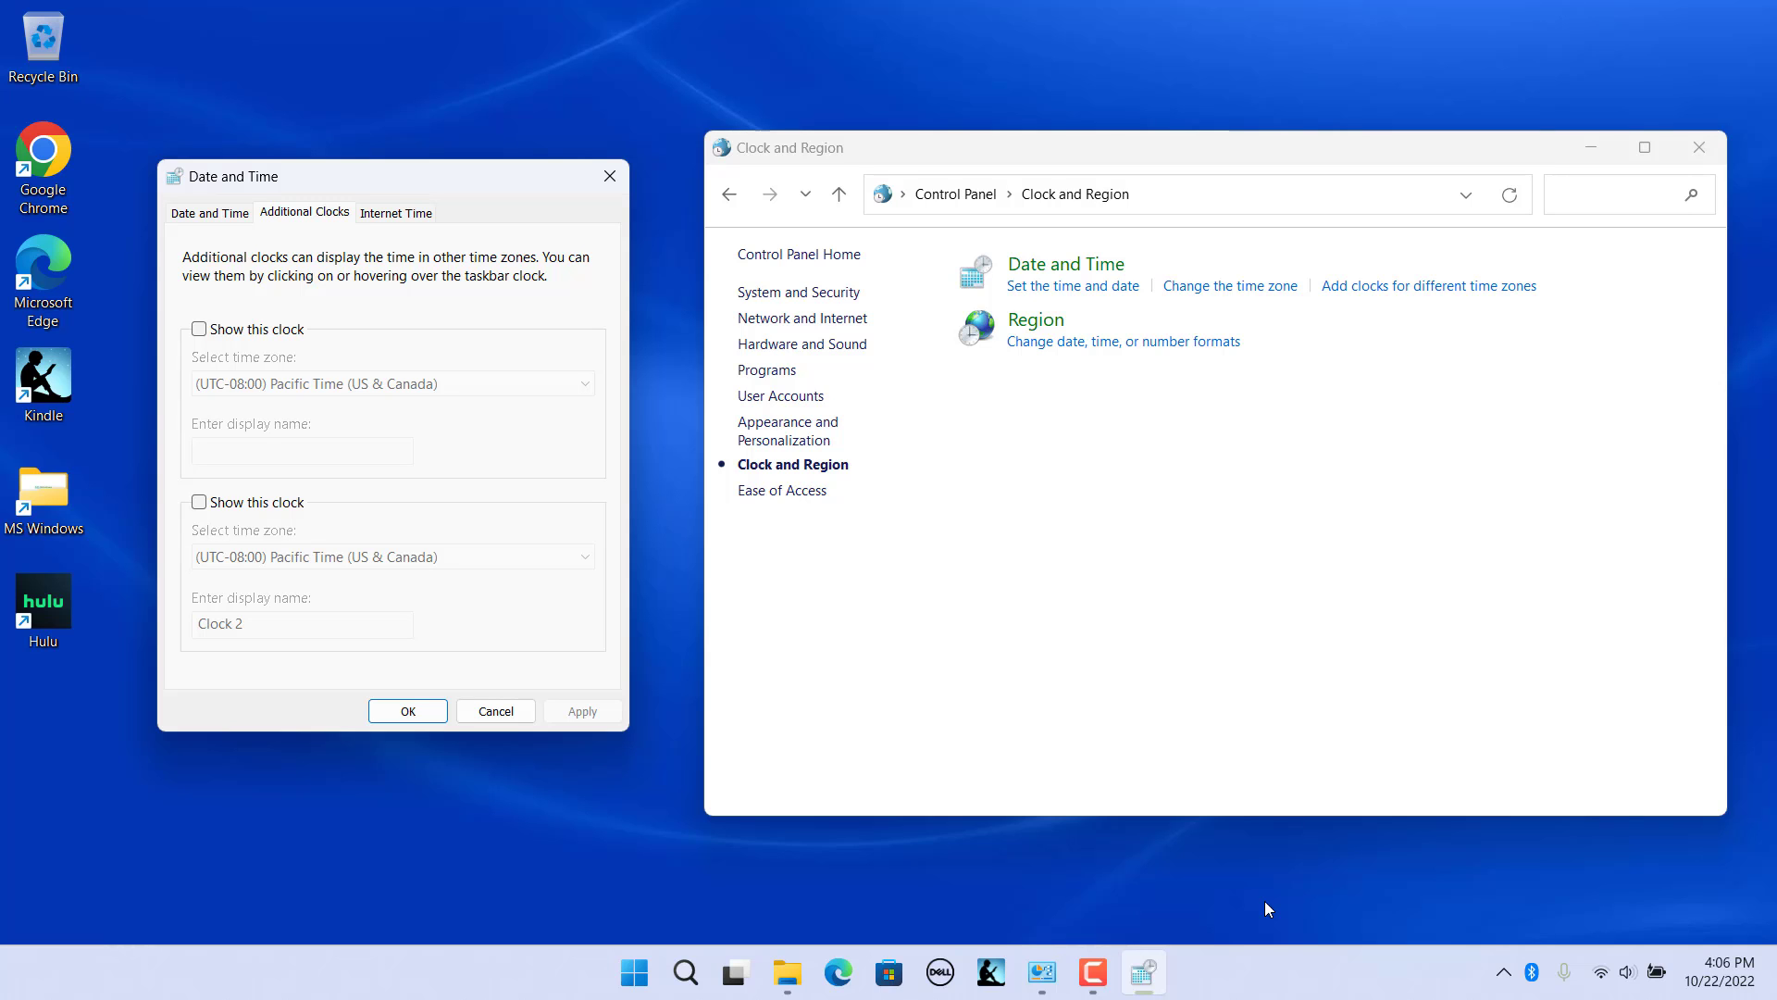
- Close the Clock and Region window and bring the Date and Time dialog forward
left_click(1702, 152)
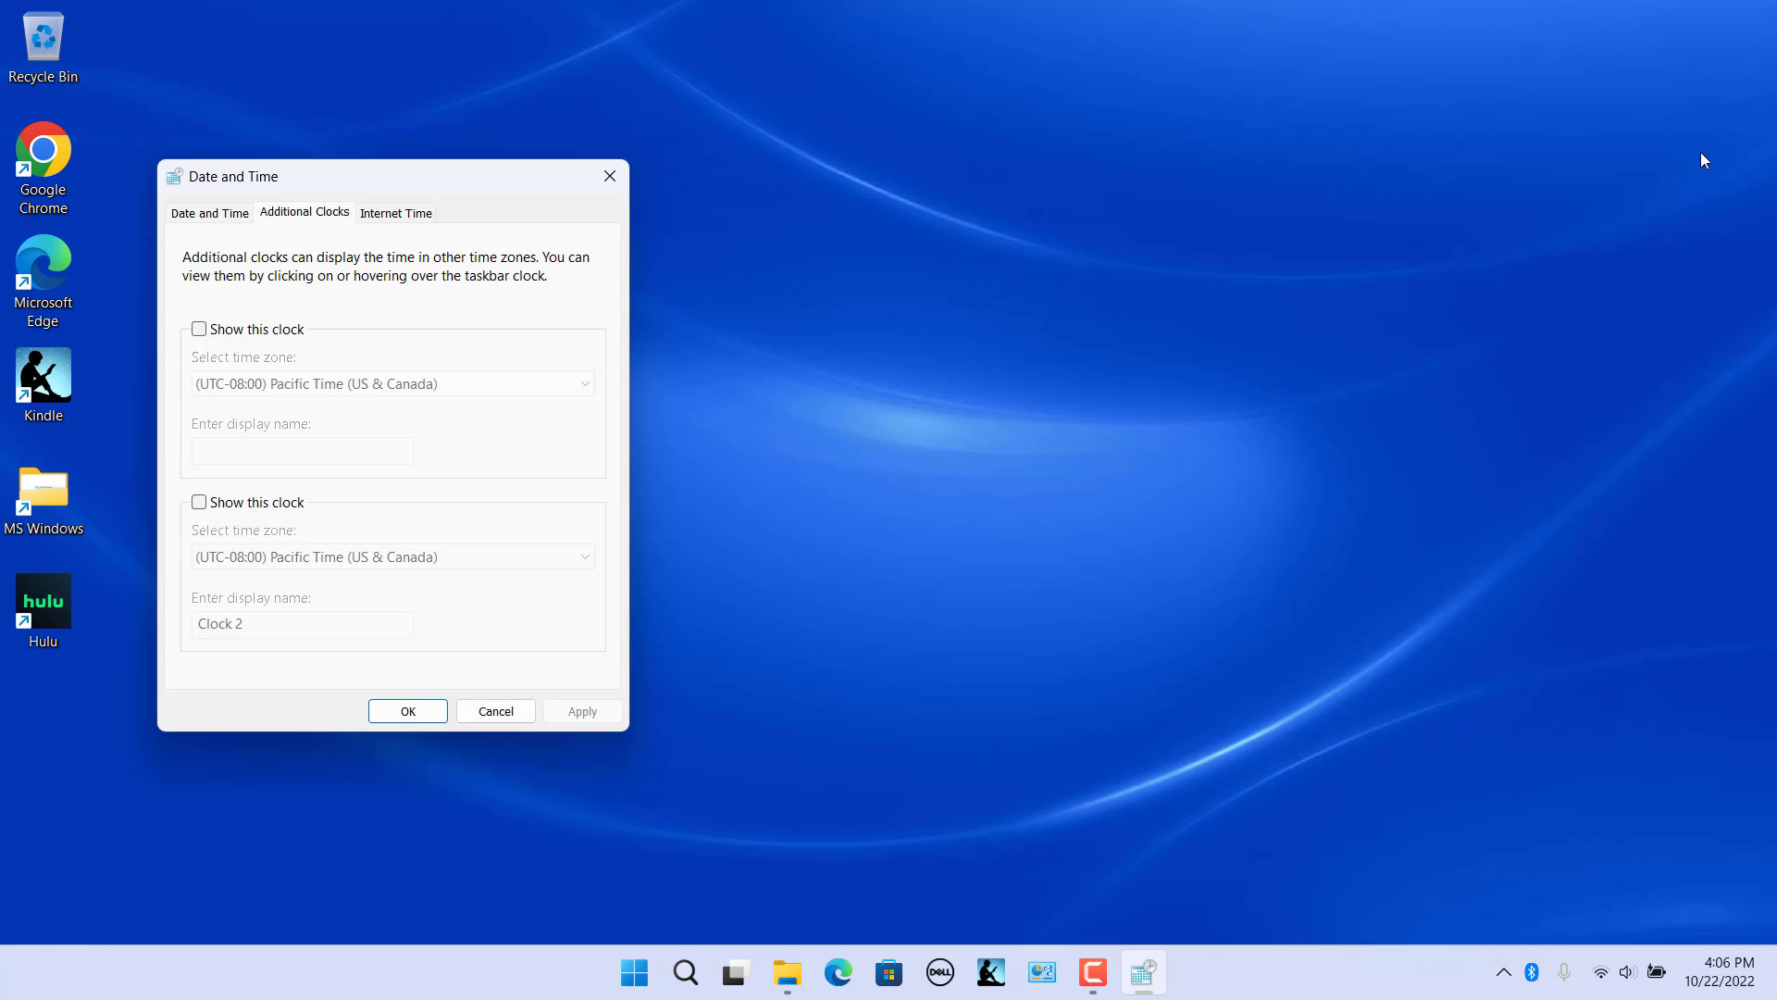
left_click(1080, 688)
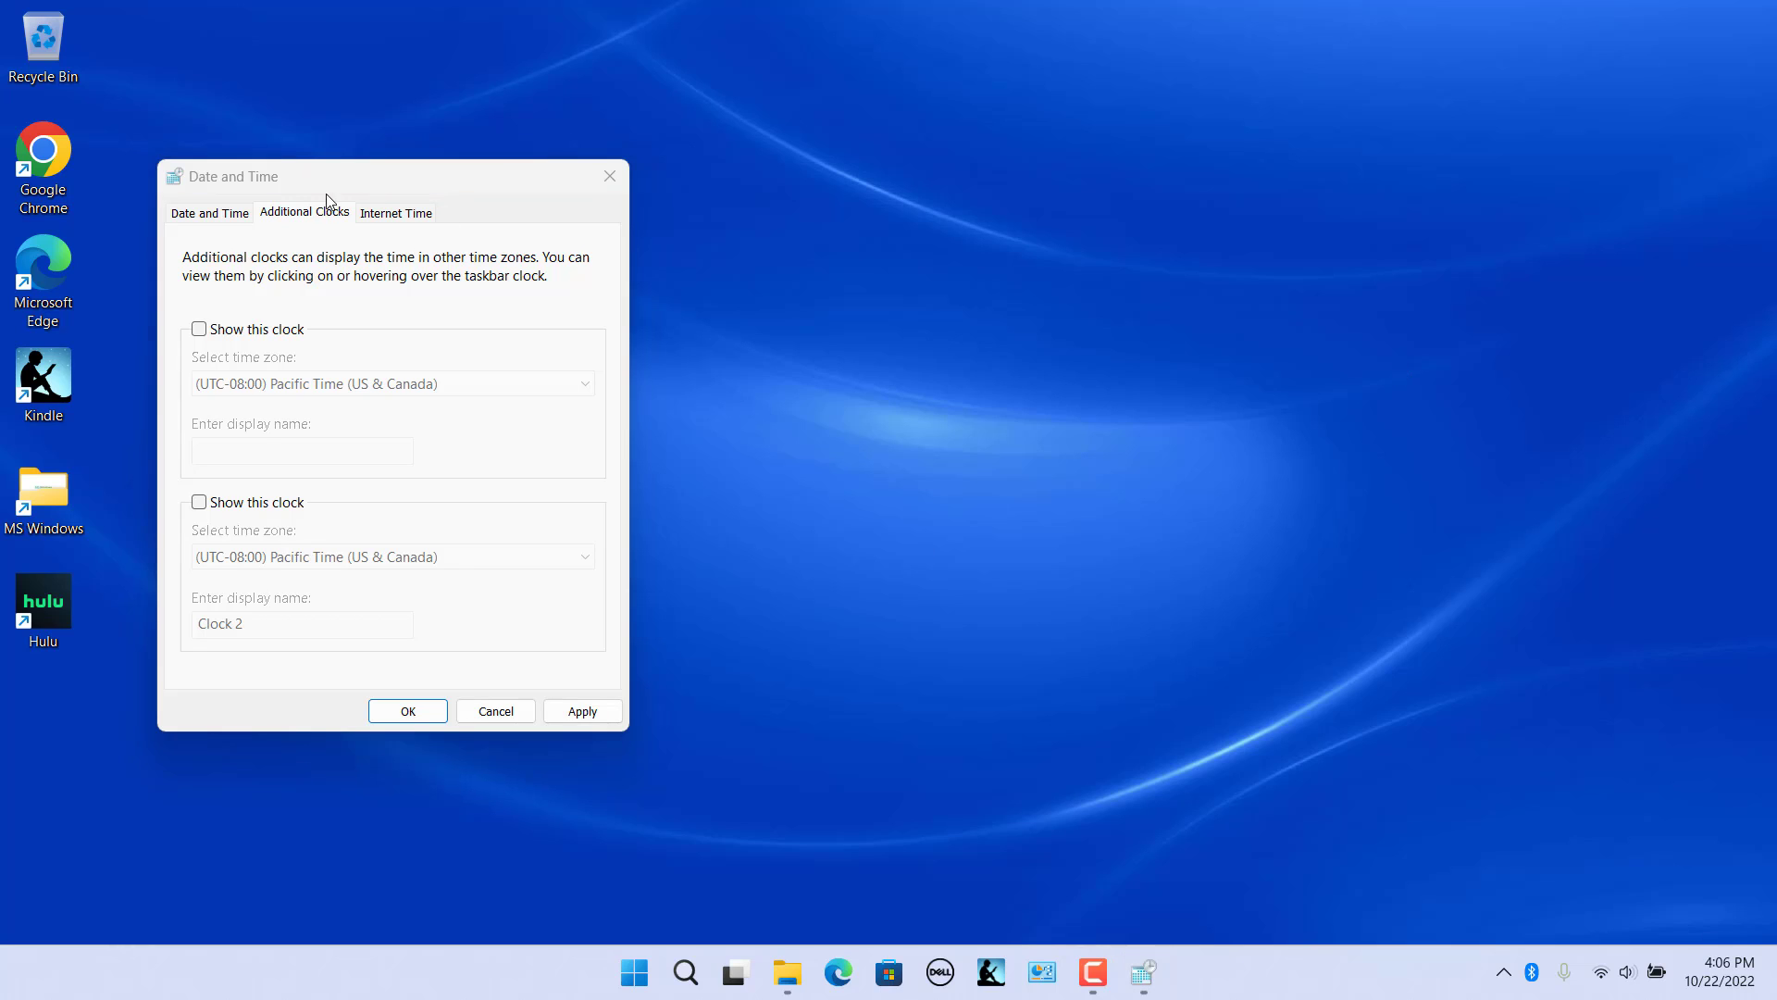
left_click(318, 221)
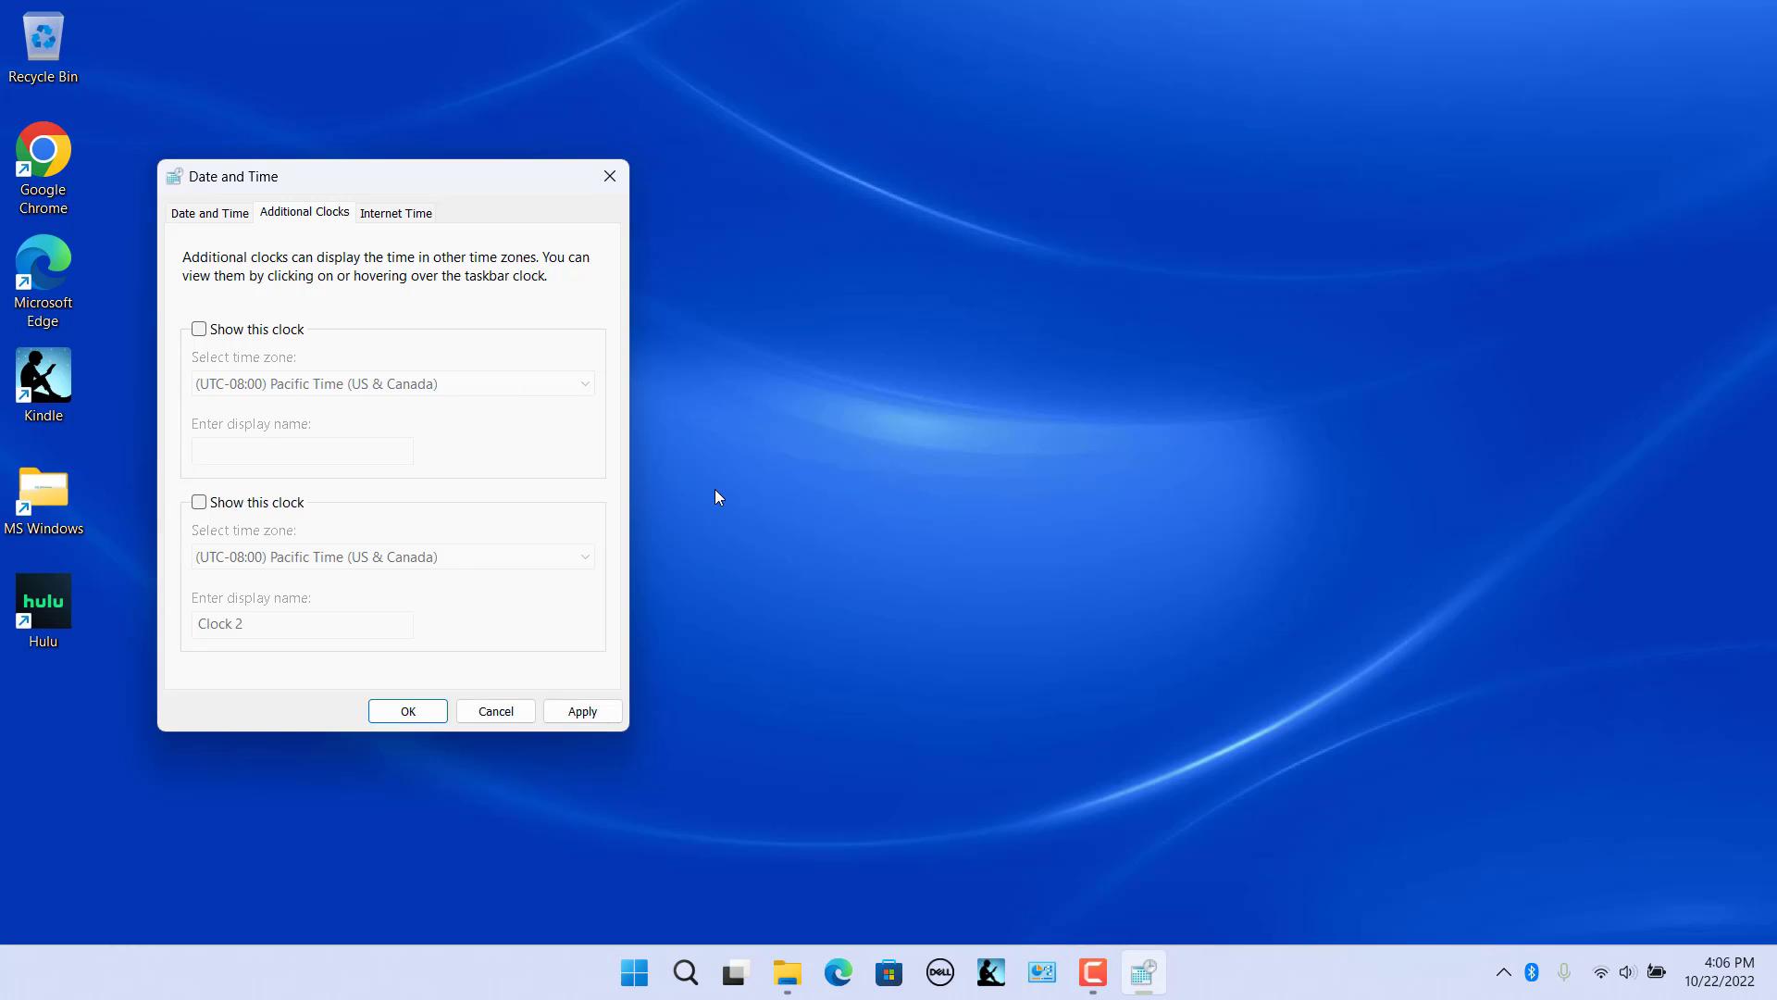
- Enable the first additional clock with display name 'Home', then apply and confirm with OK
left_click(199, 329)
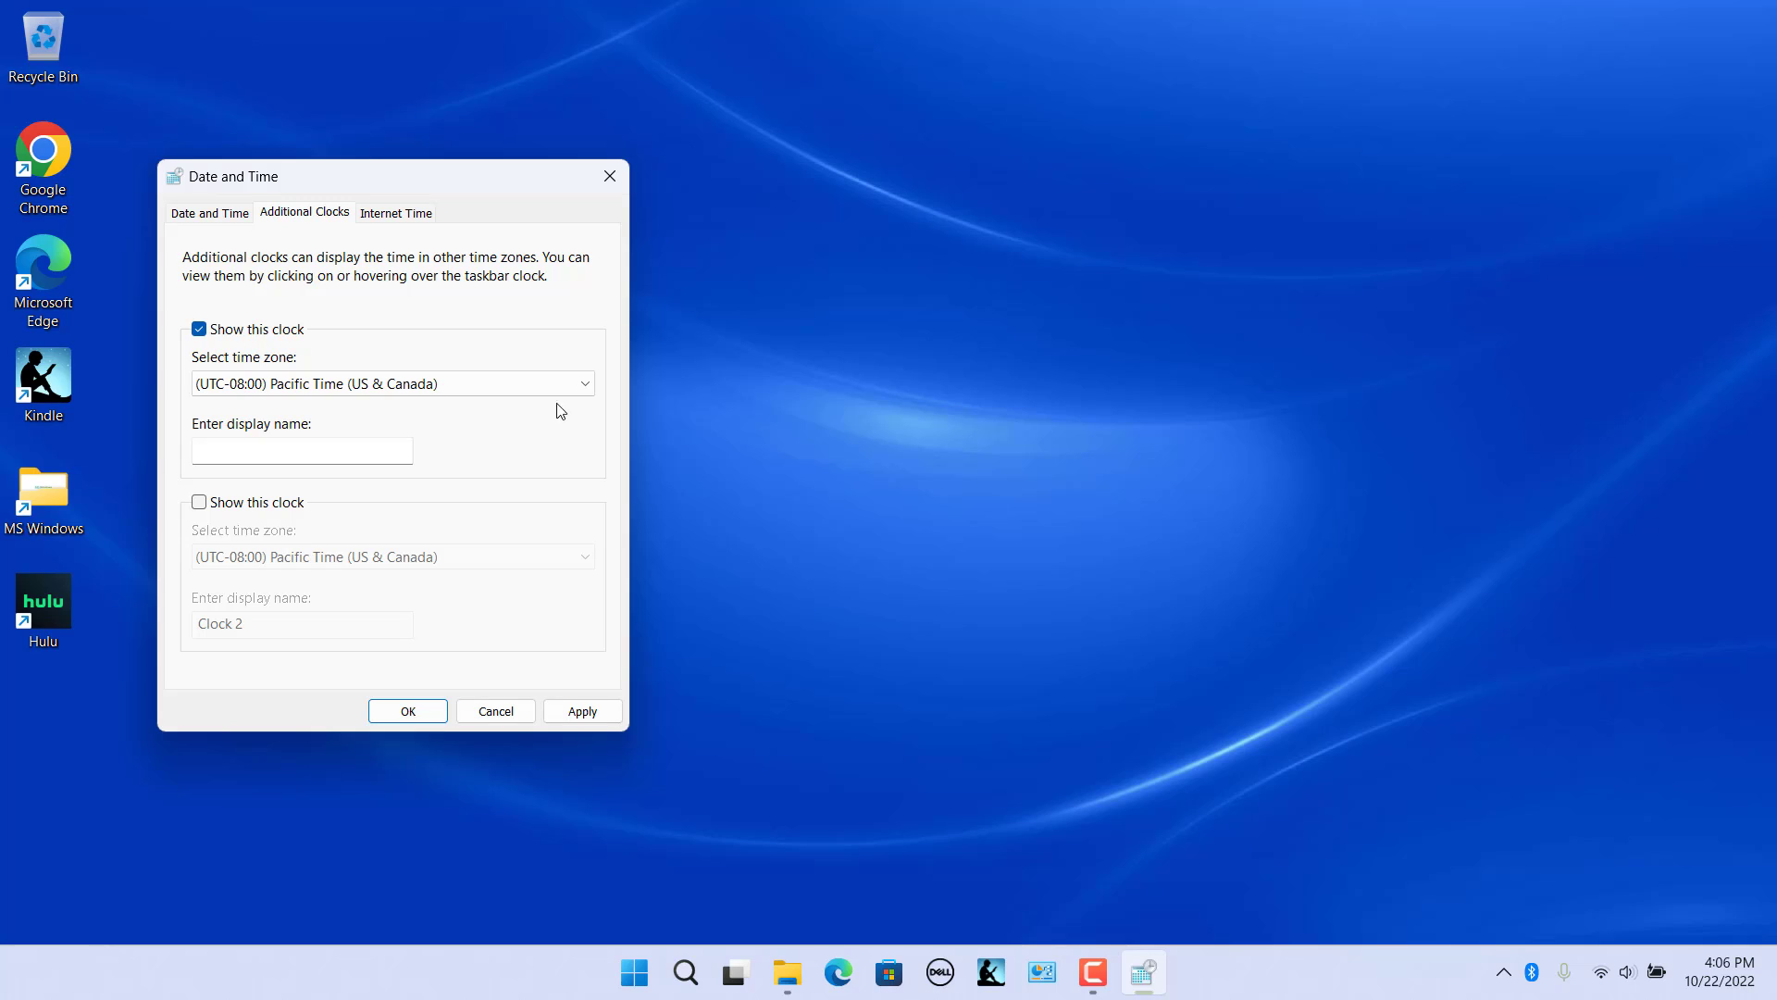
left_click(339, 449)
type("Home")
left_click(593, 719)
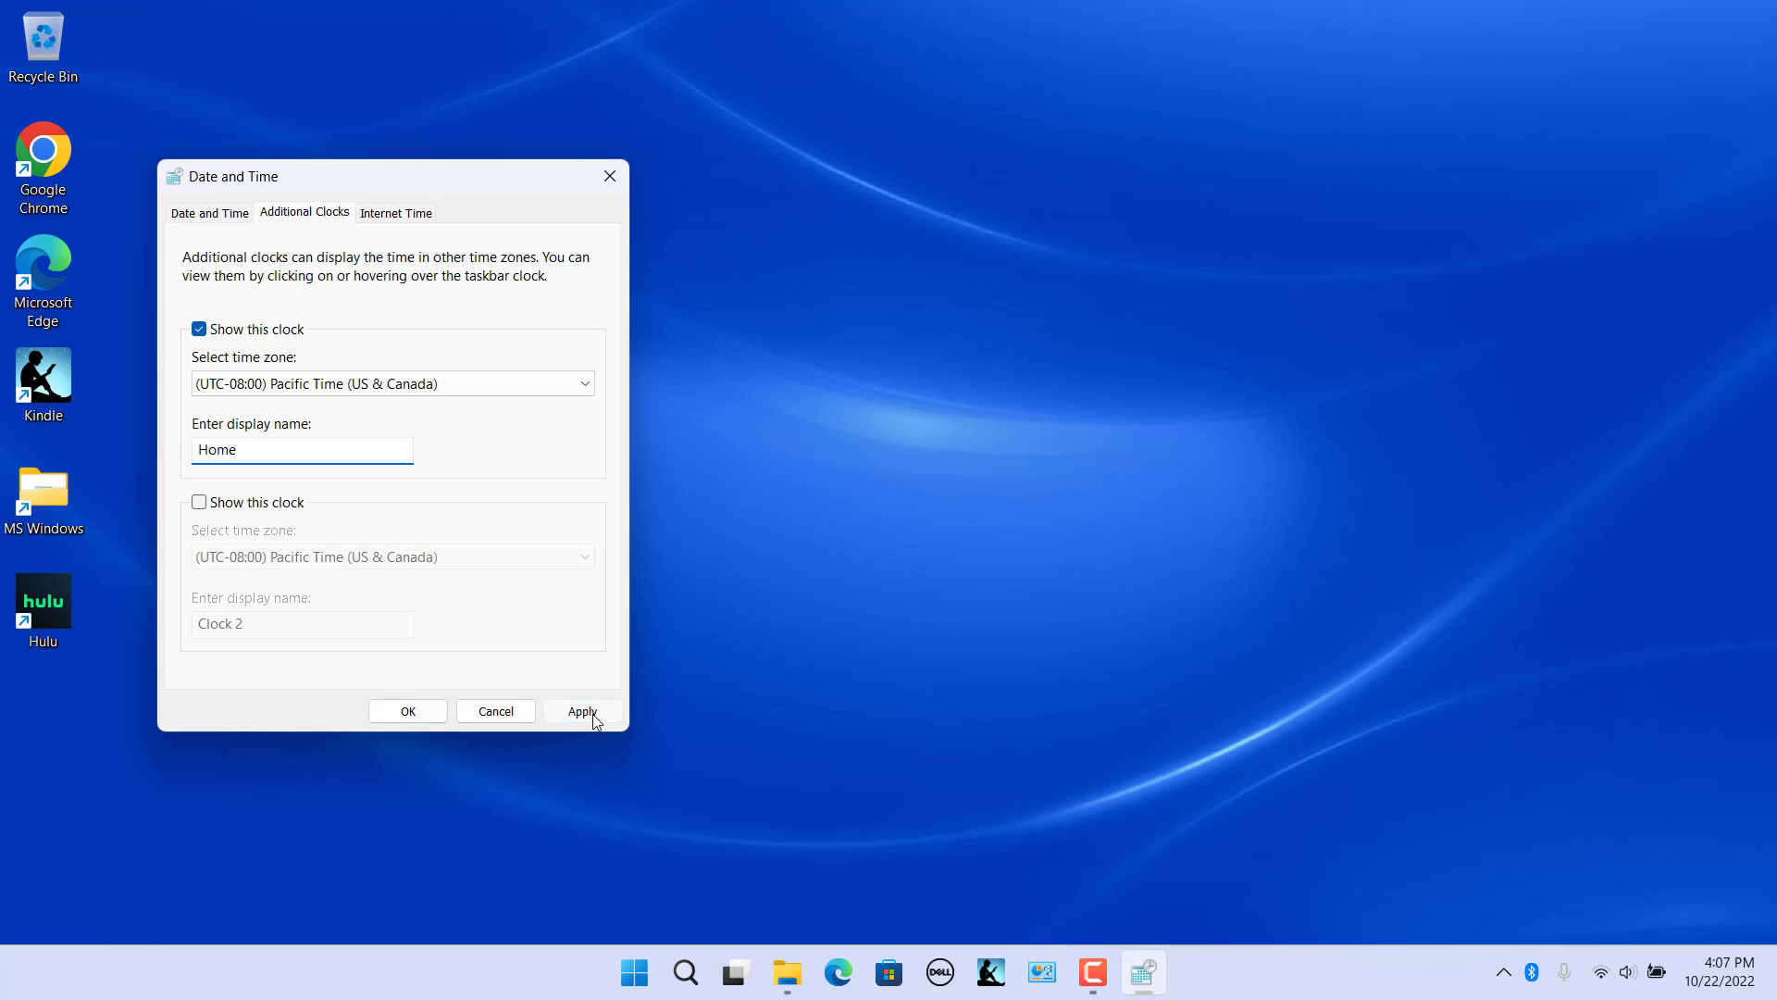
left_click(420, 715)
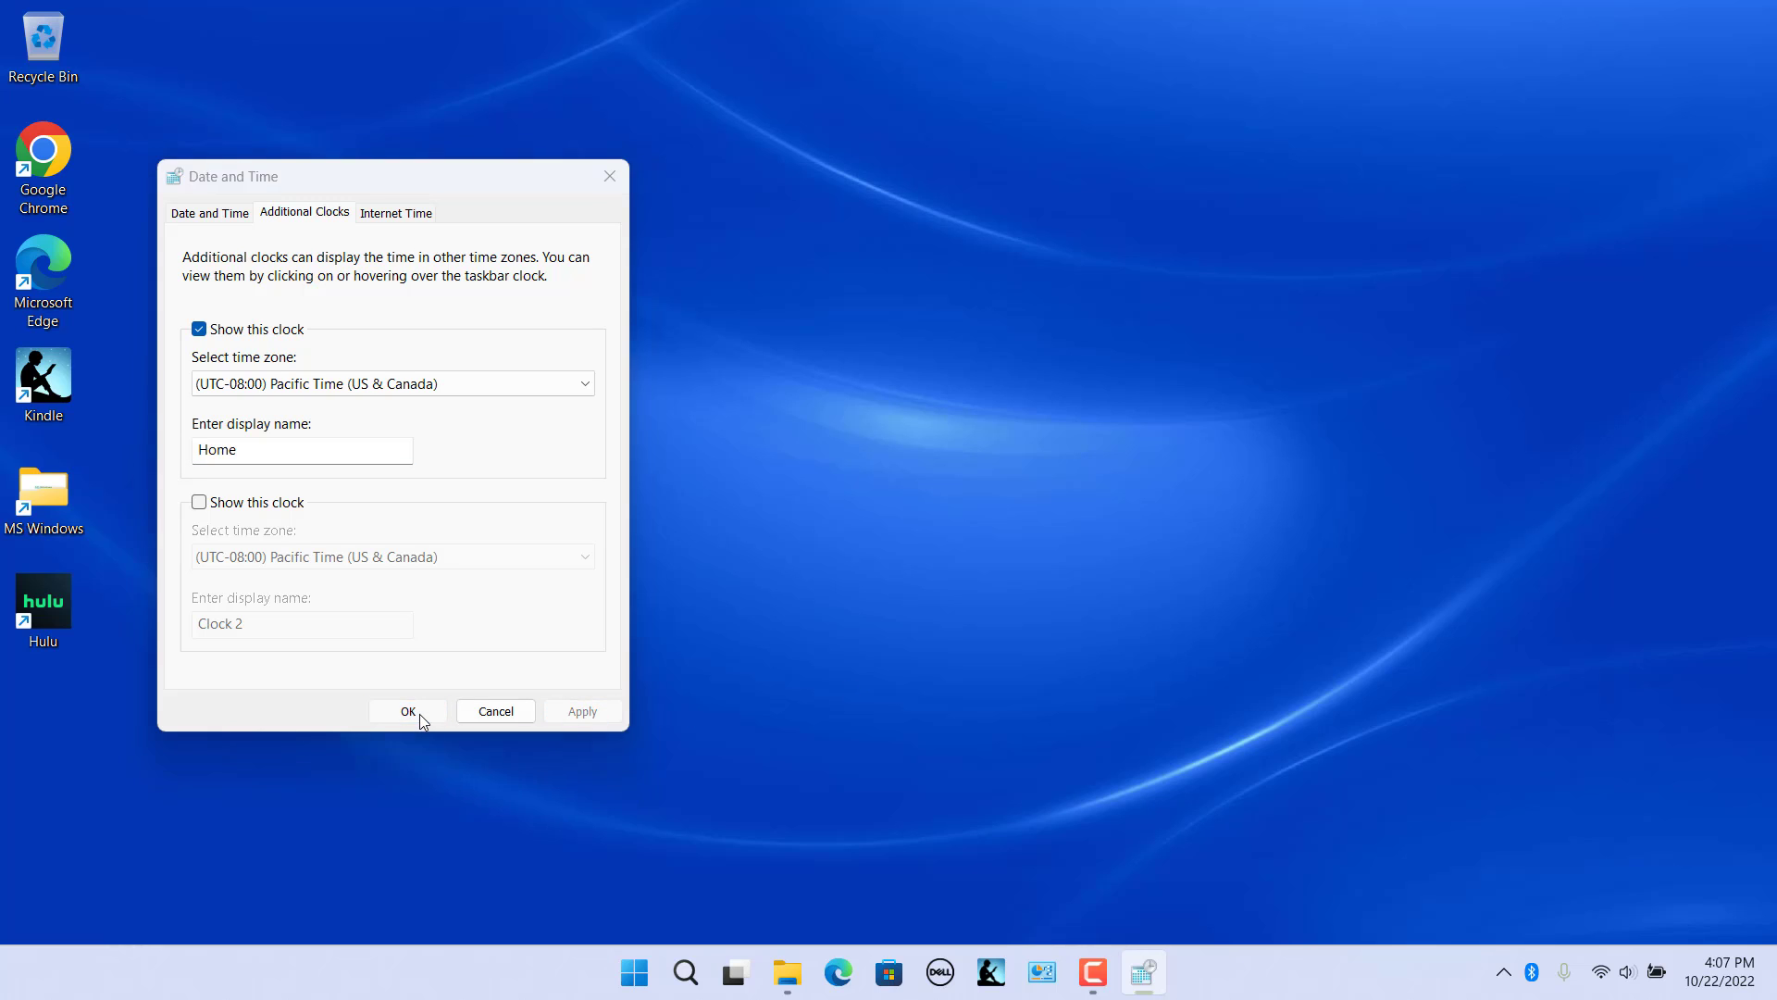
left_click(1725, 979)
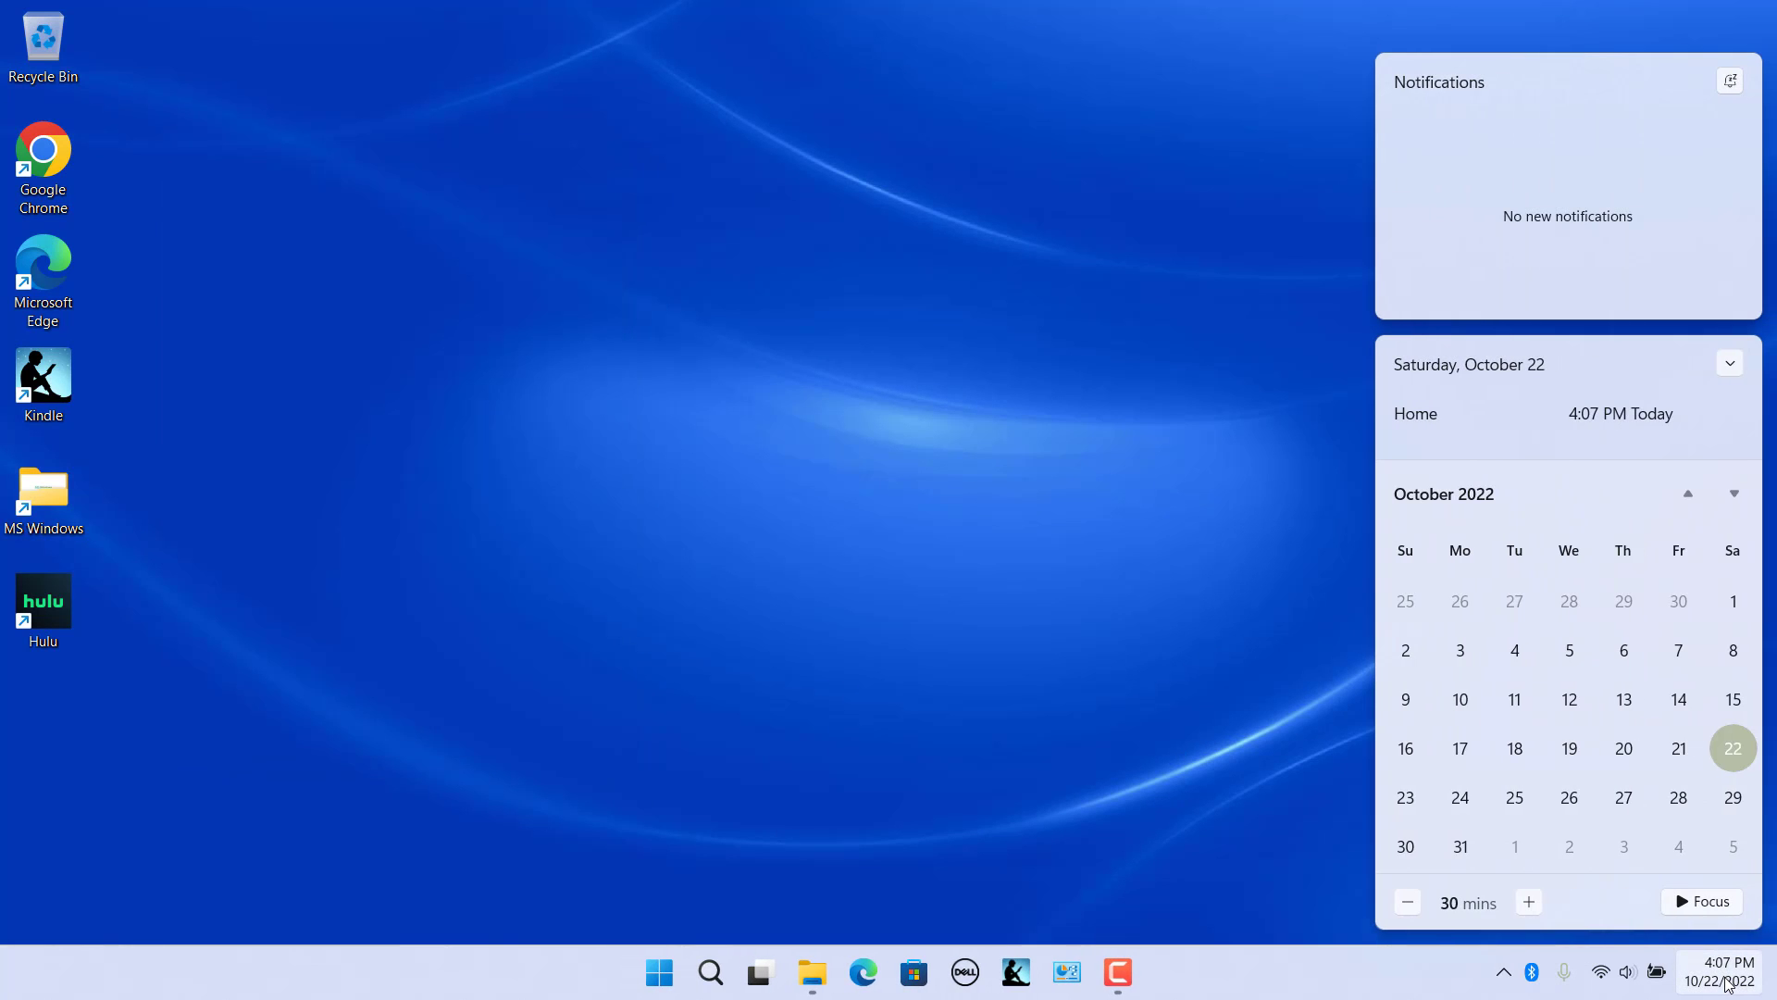
left_click(1212, 552)
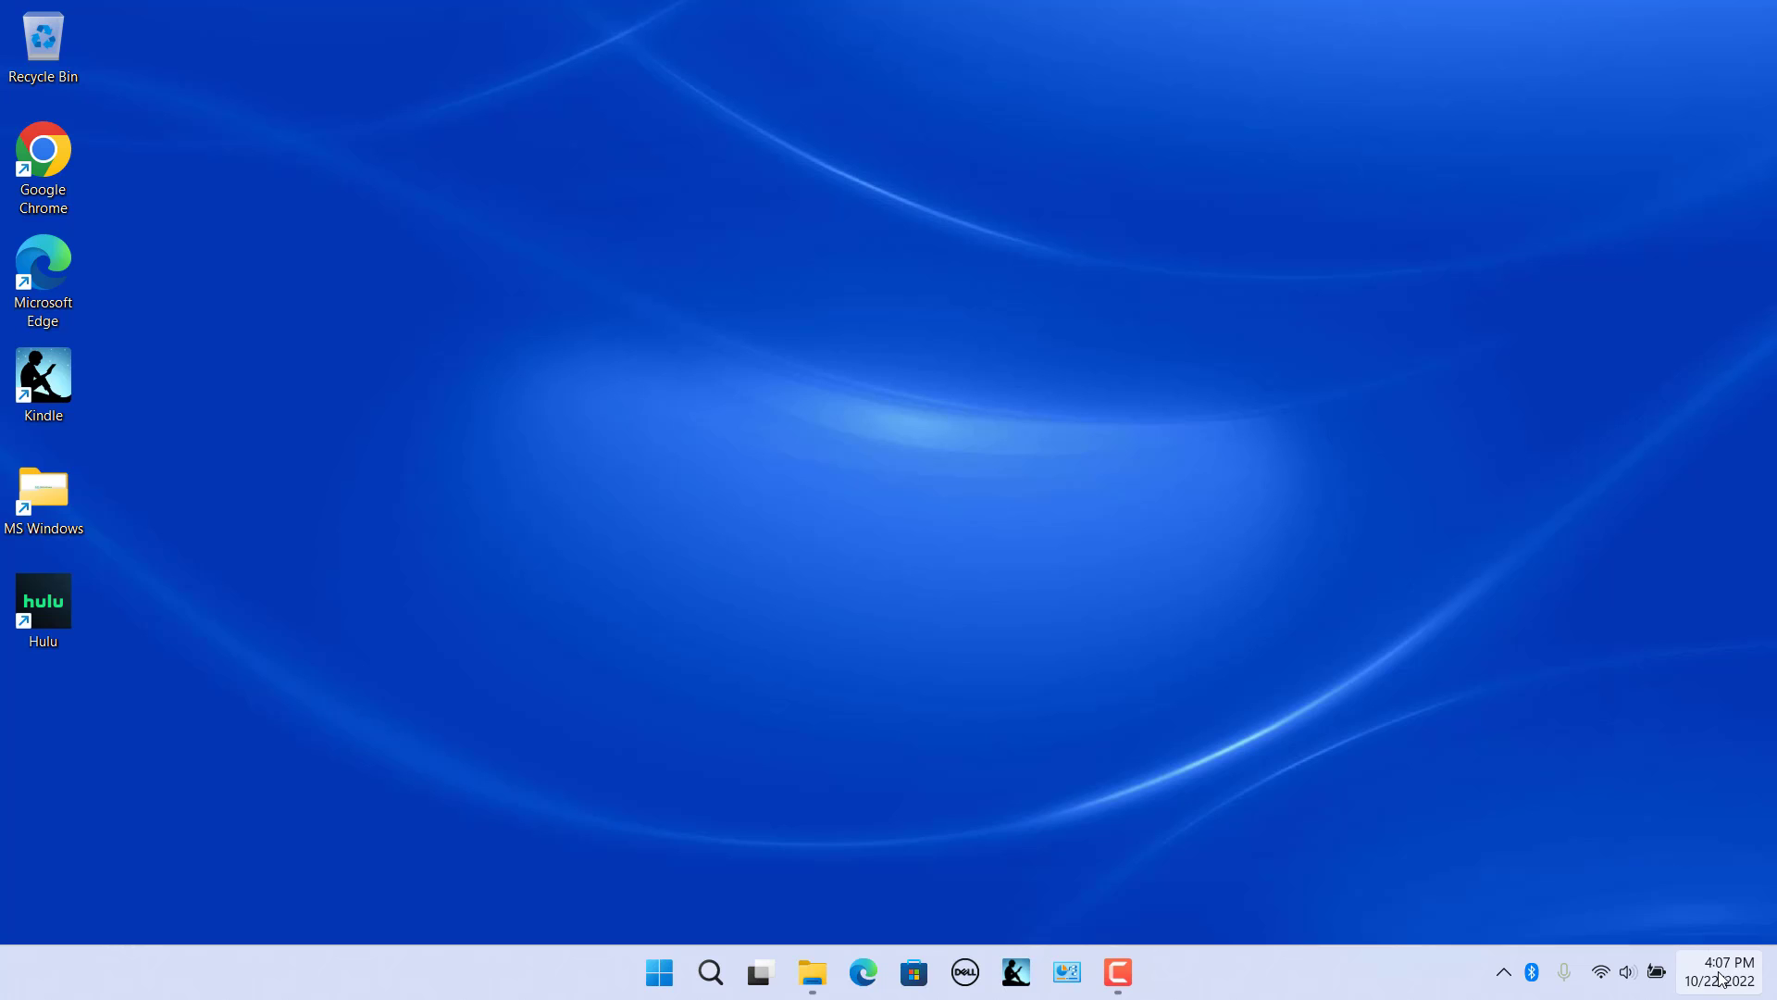
- Reach Additional clocks from the taskbar clock's Adjust date and time page, then close Settings
right_click(1717, 972)
left_click(1664, 872)
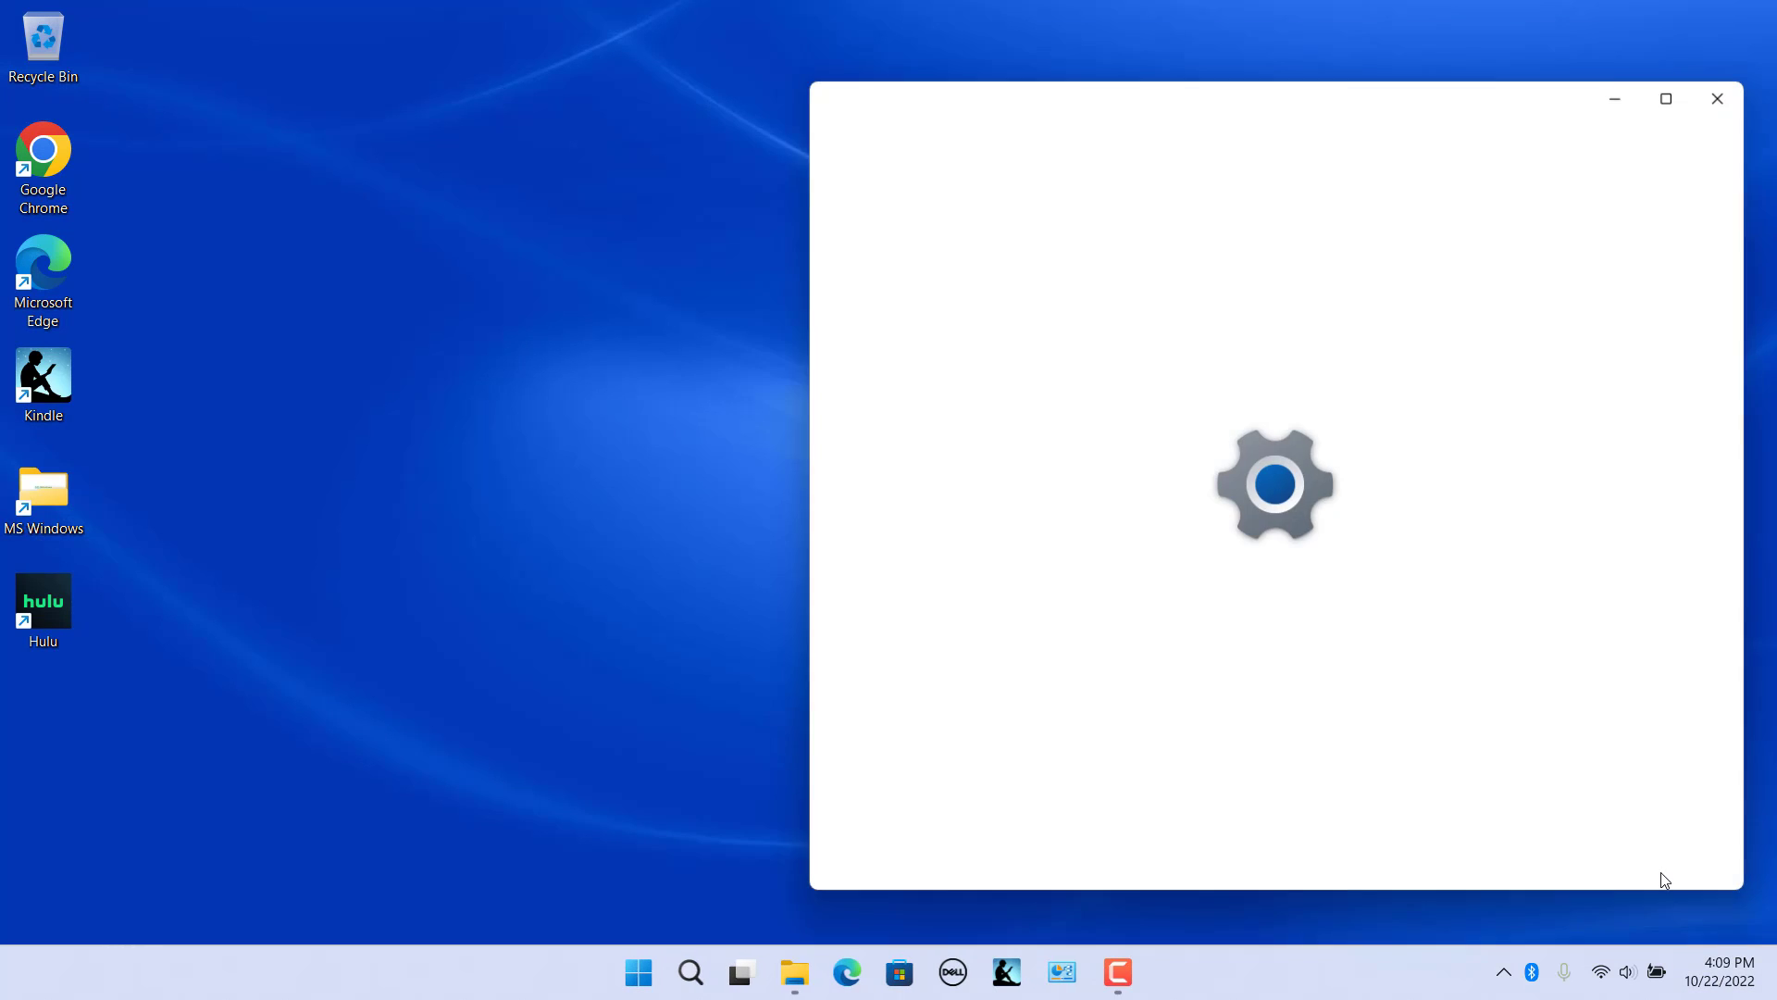
scroll(1488, 668, "down", 5)
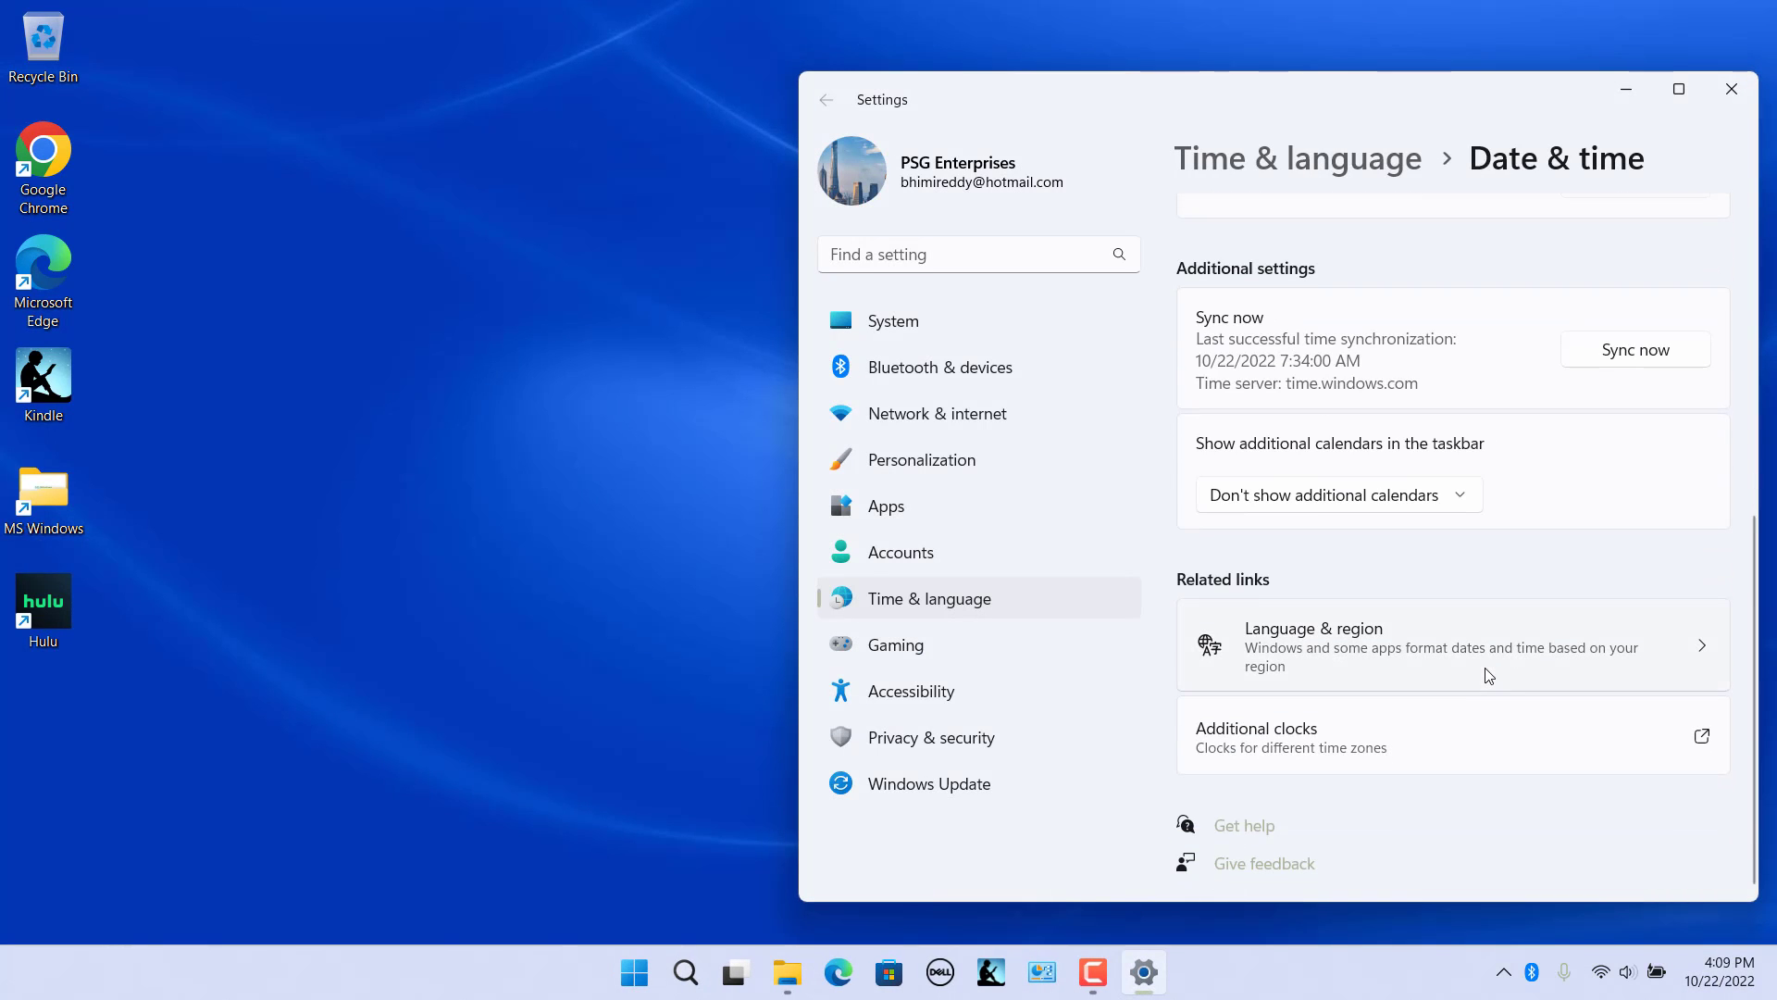
left_click(1307, 733)
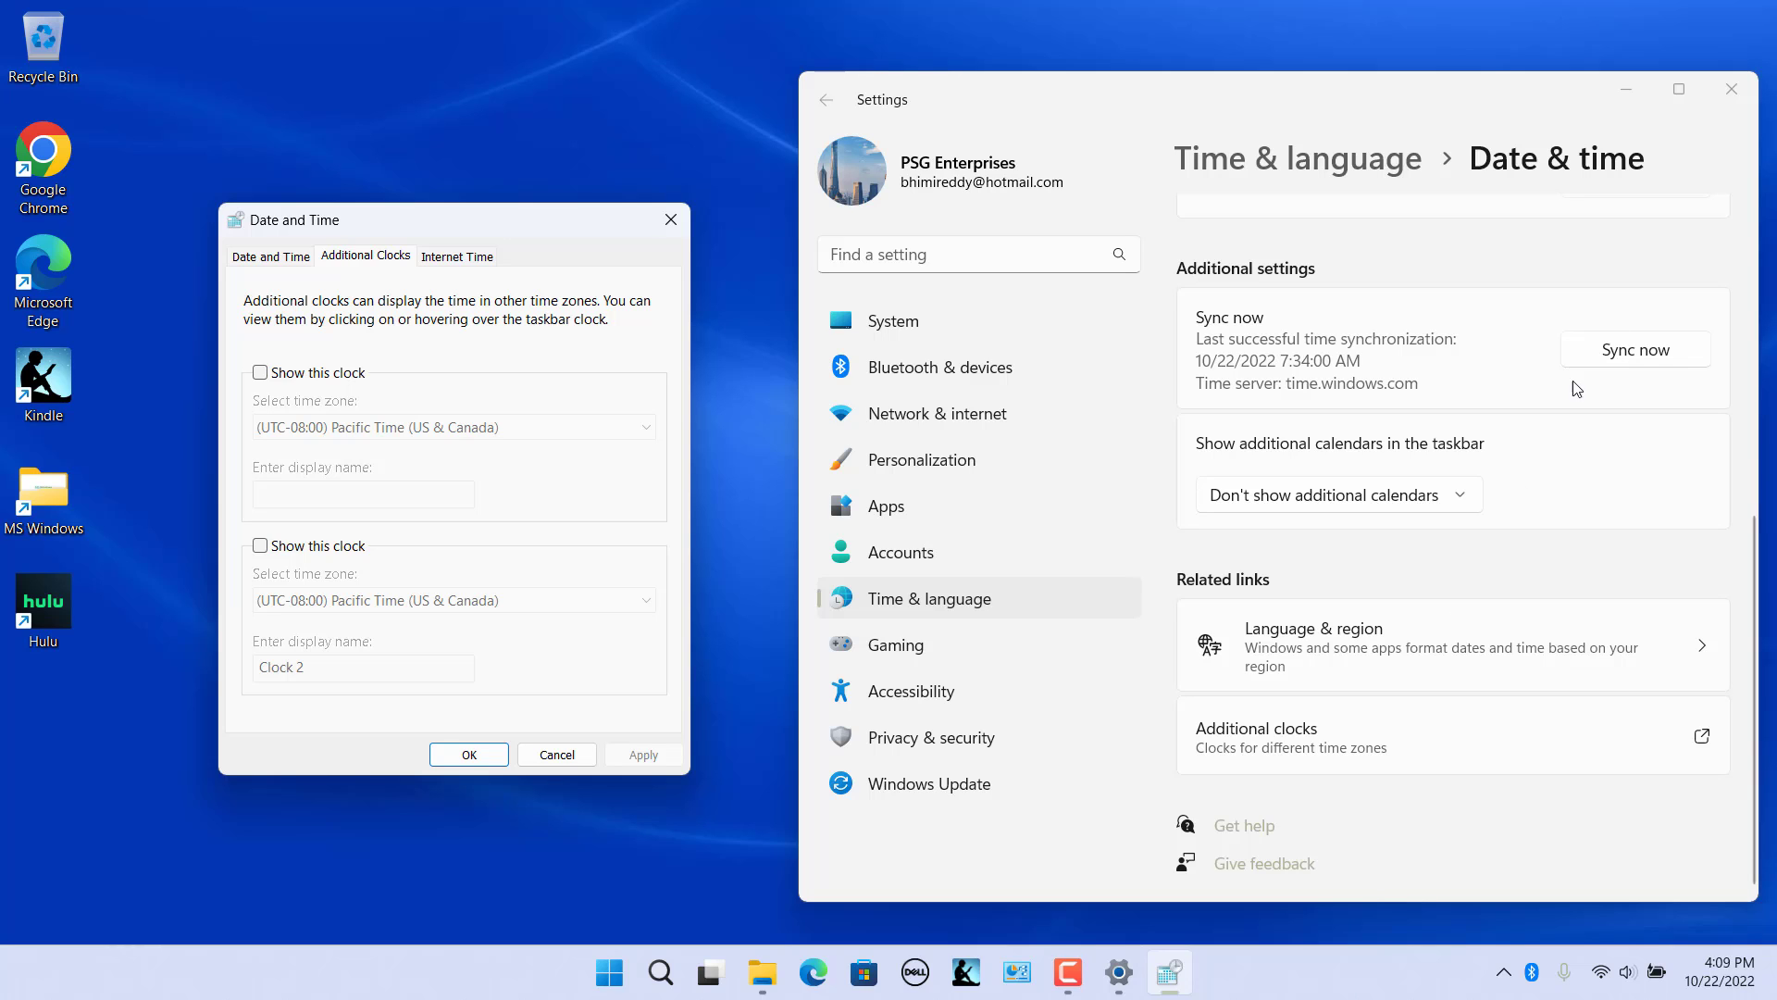
left_click(1740, 100)
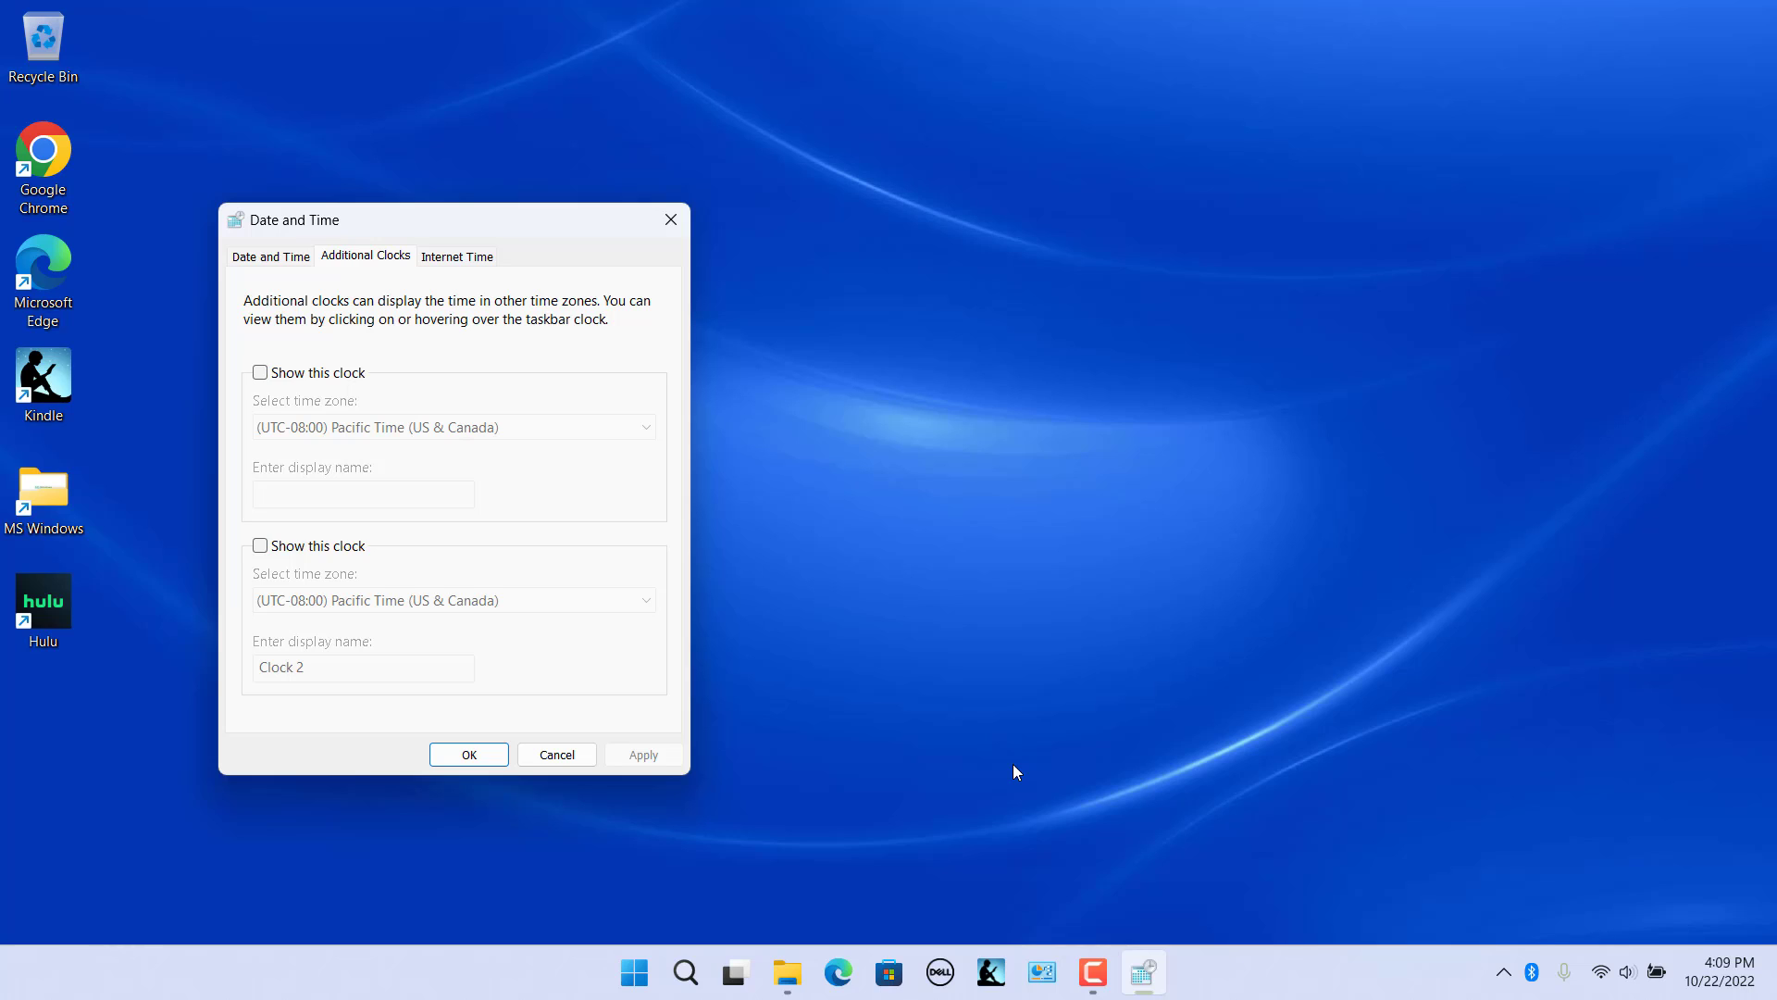
- Enable the first clock on (UTC-05:00) Eastern Time (US & Canada) and type 'New York' as its name
left_click(261, 373)
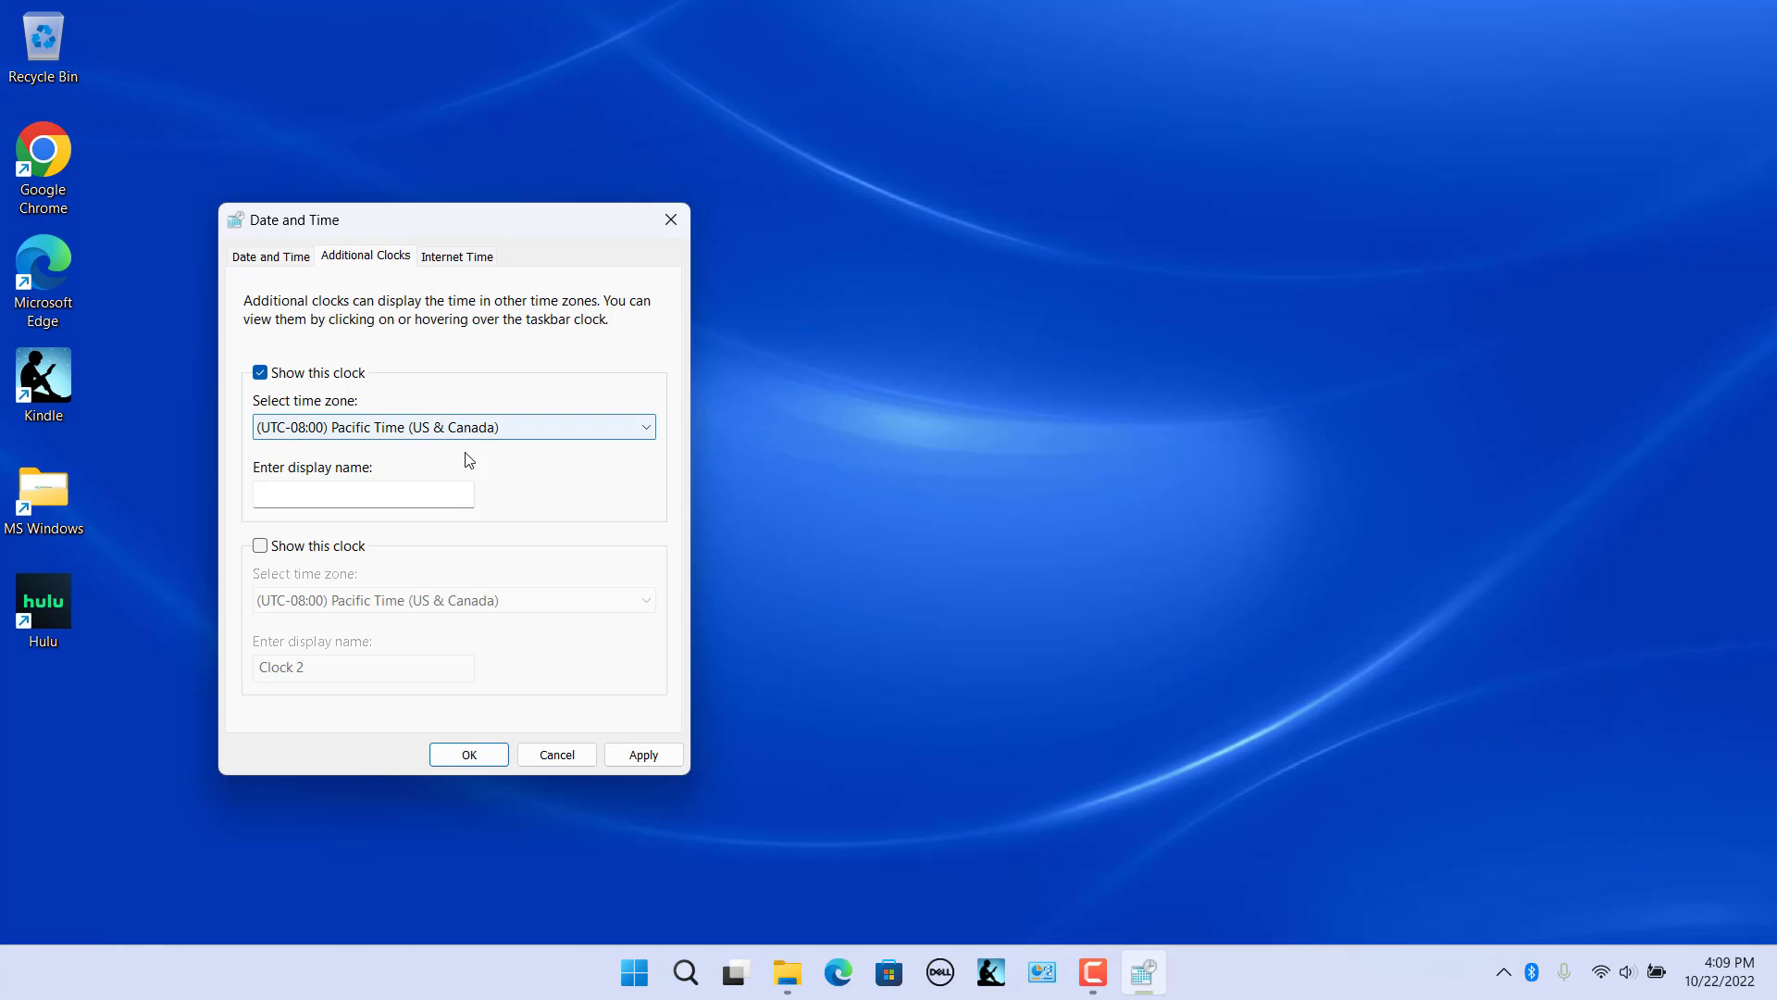
left_click(647, 428)
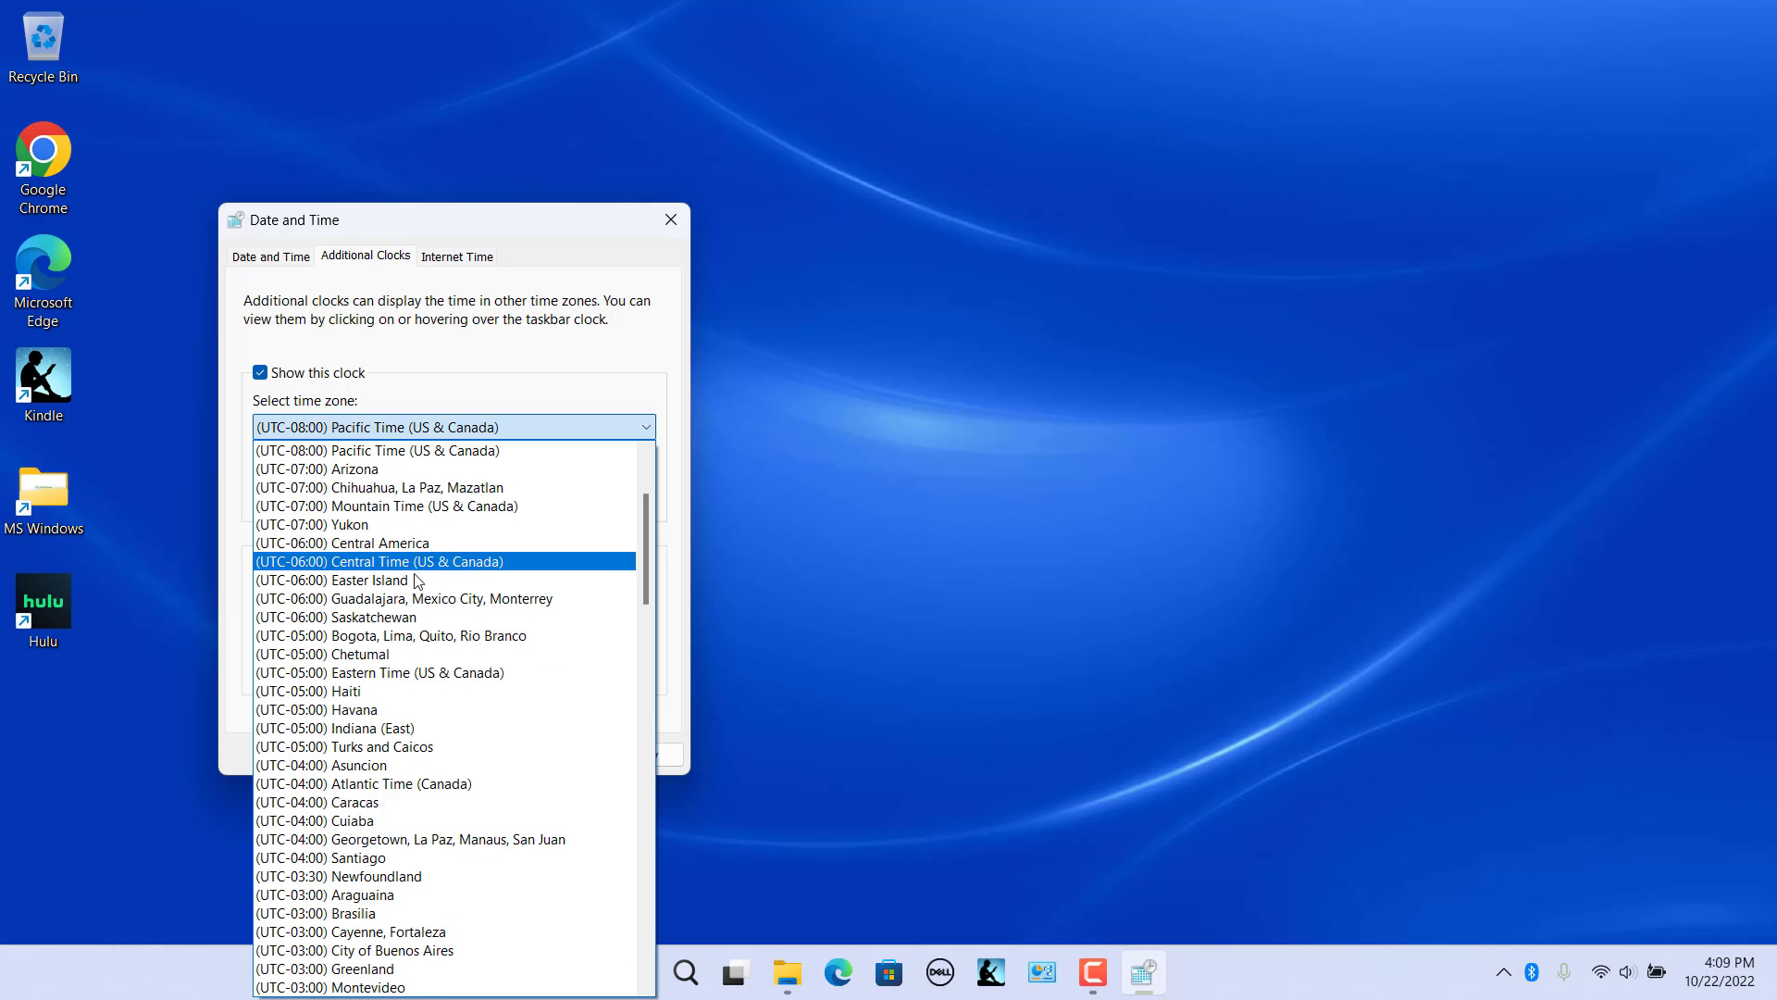
left_click(440, 672)
left_click(363, 493)
type("New")
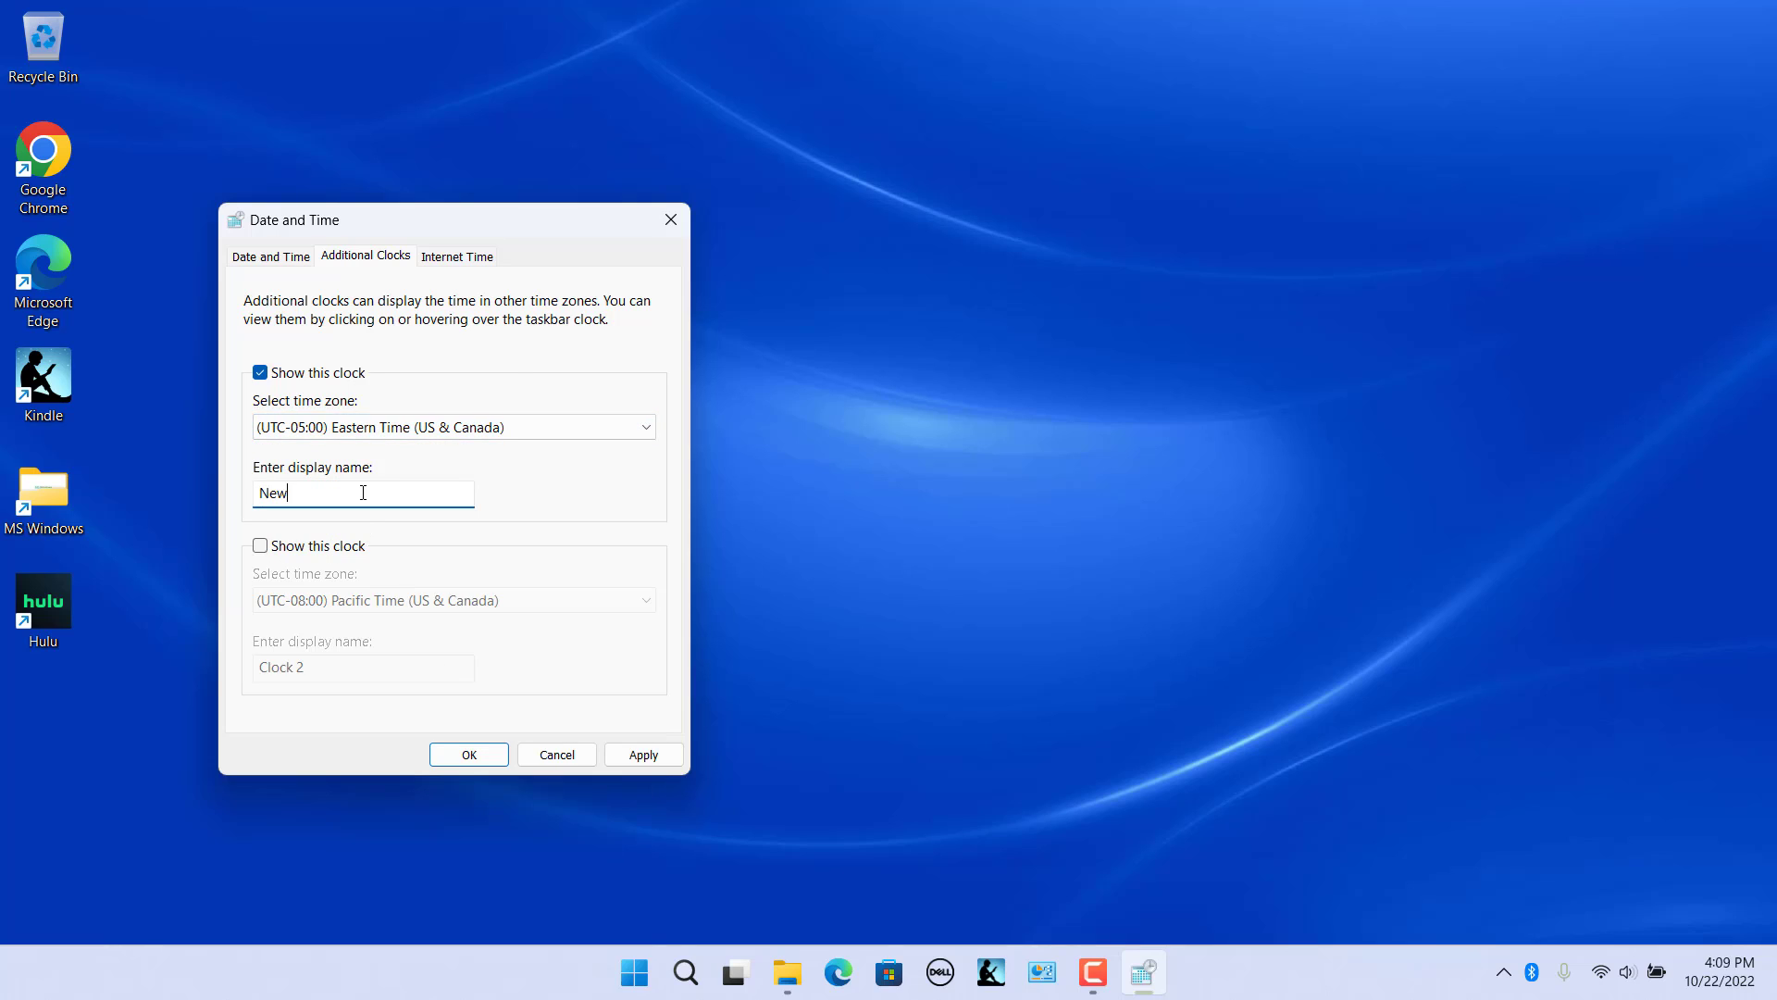
type(" York")
- Enable the second clock on (UTC+05:30) Chennai, Kolkata, Mumbai, New Delhi, rename it 'India', then Apply and OK
left_click(261, 547)
left_click(599, 604)
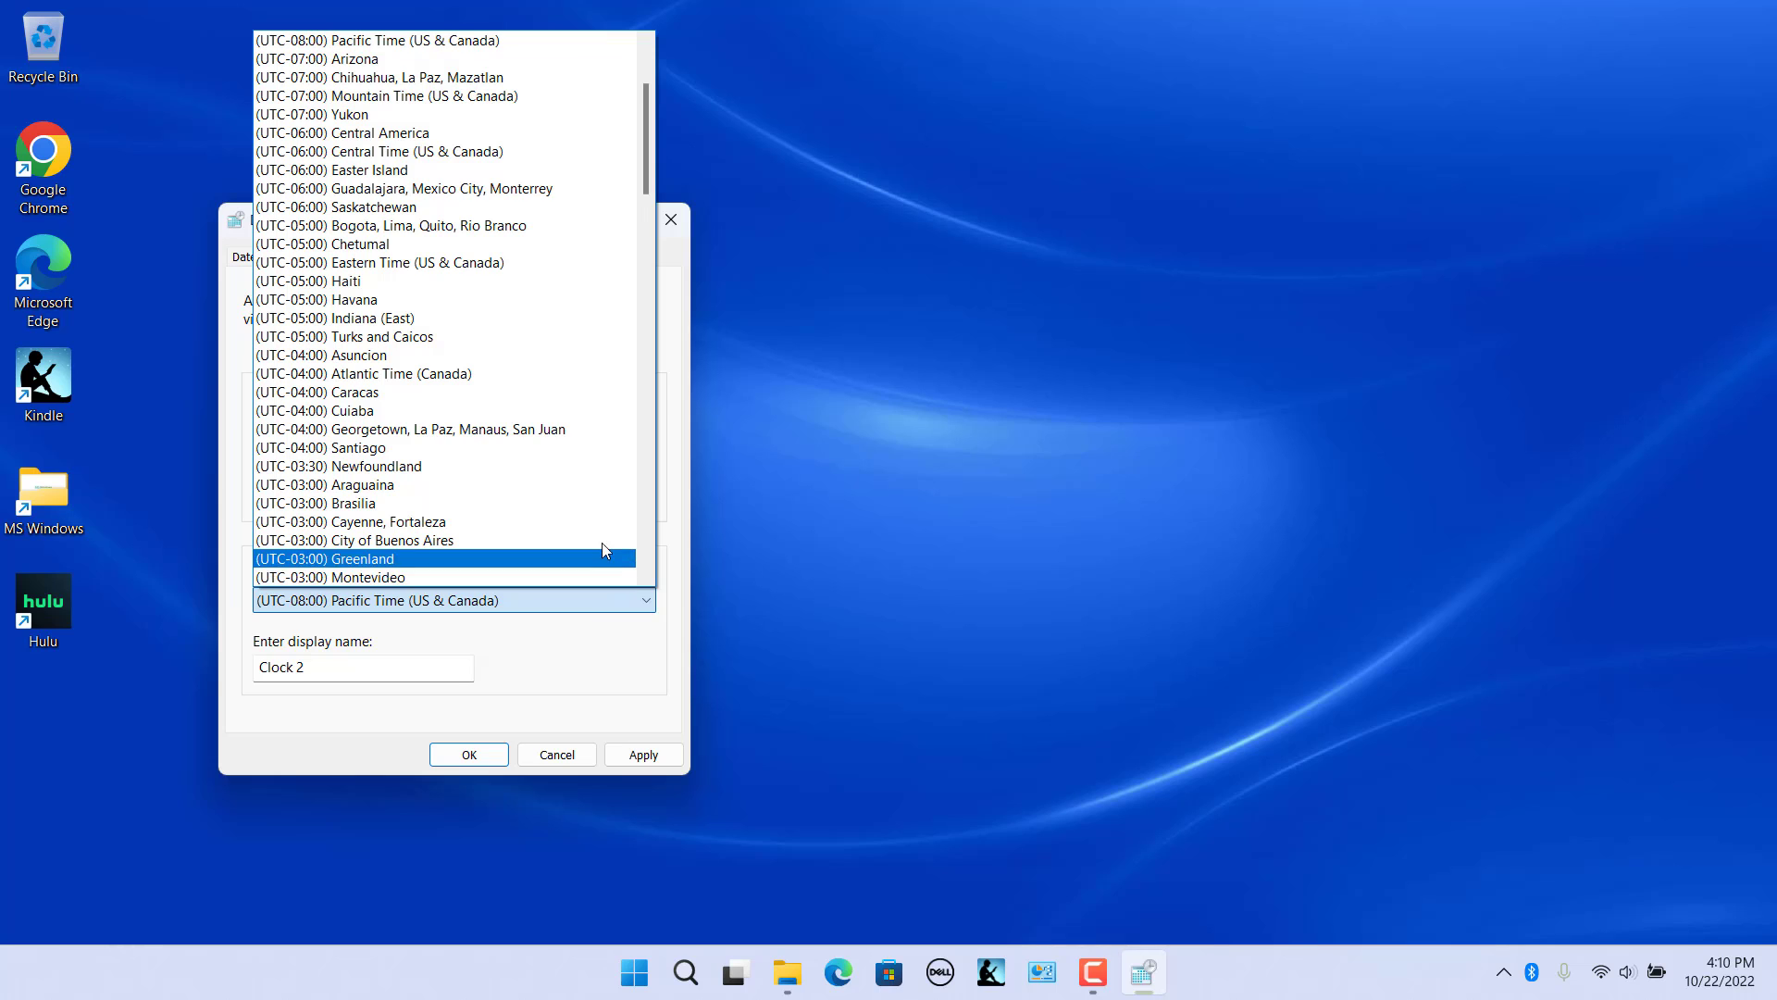
scroll(504, 490, "down", 19)
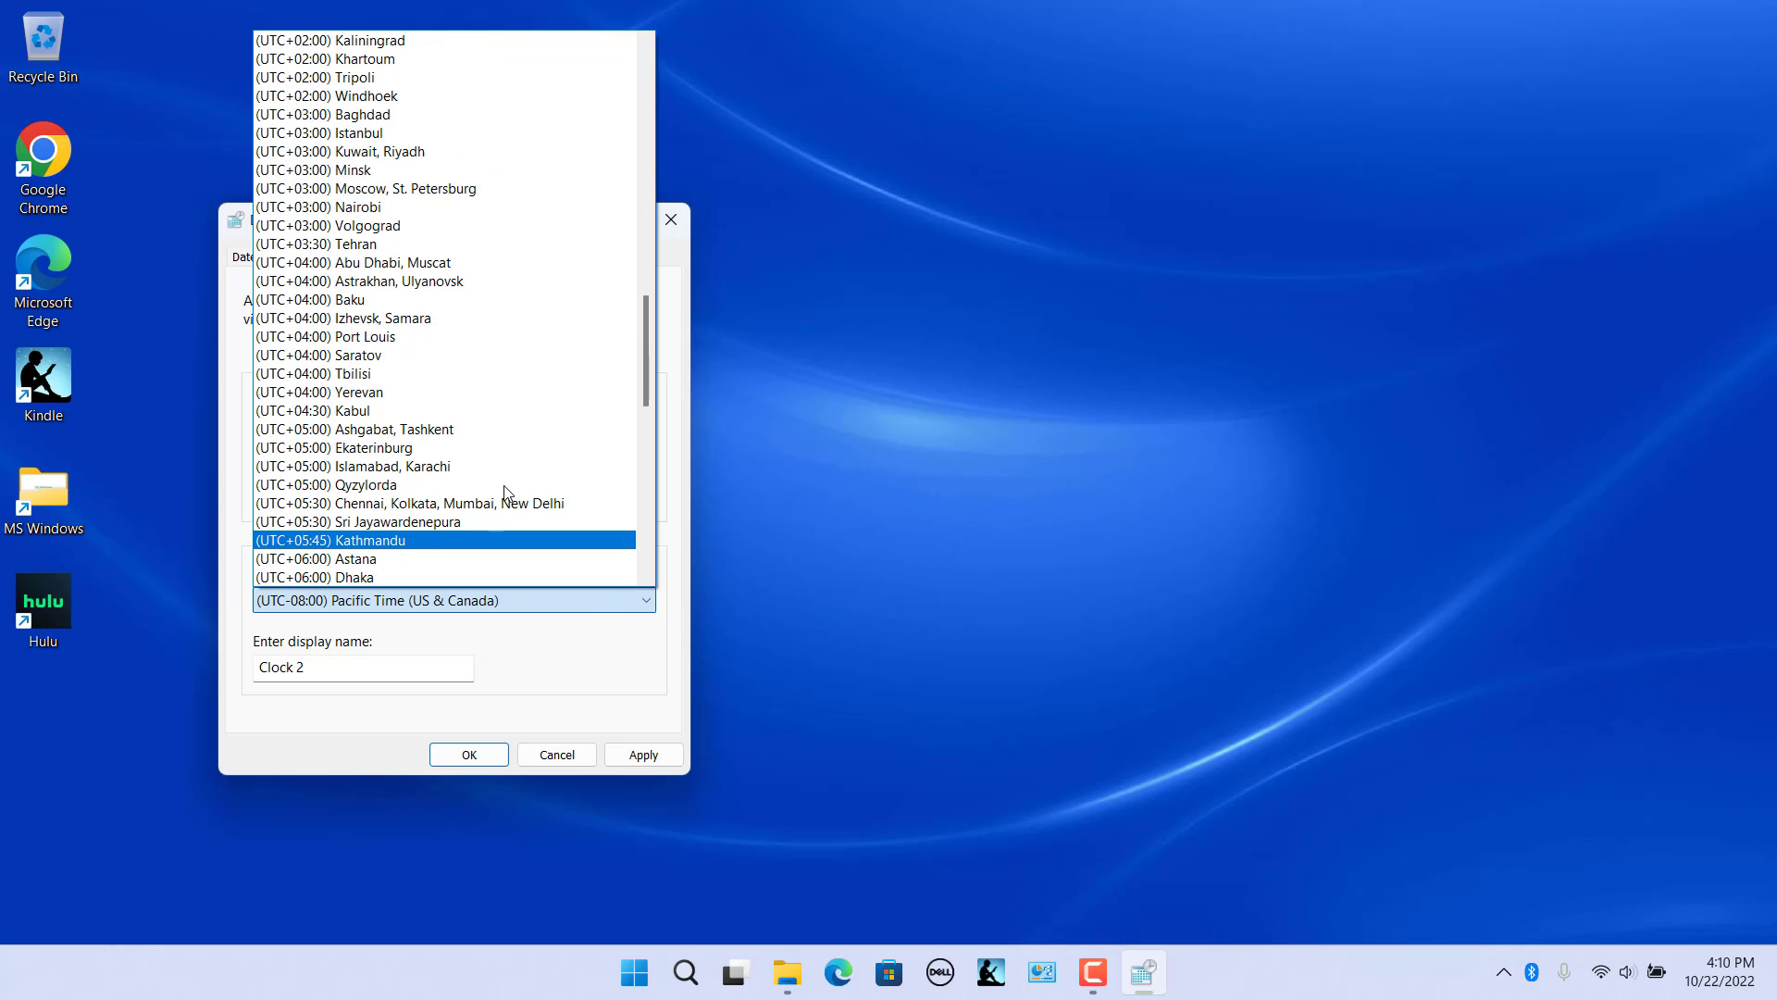
left_click(491, 505)
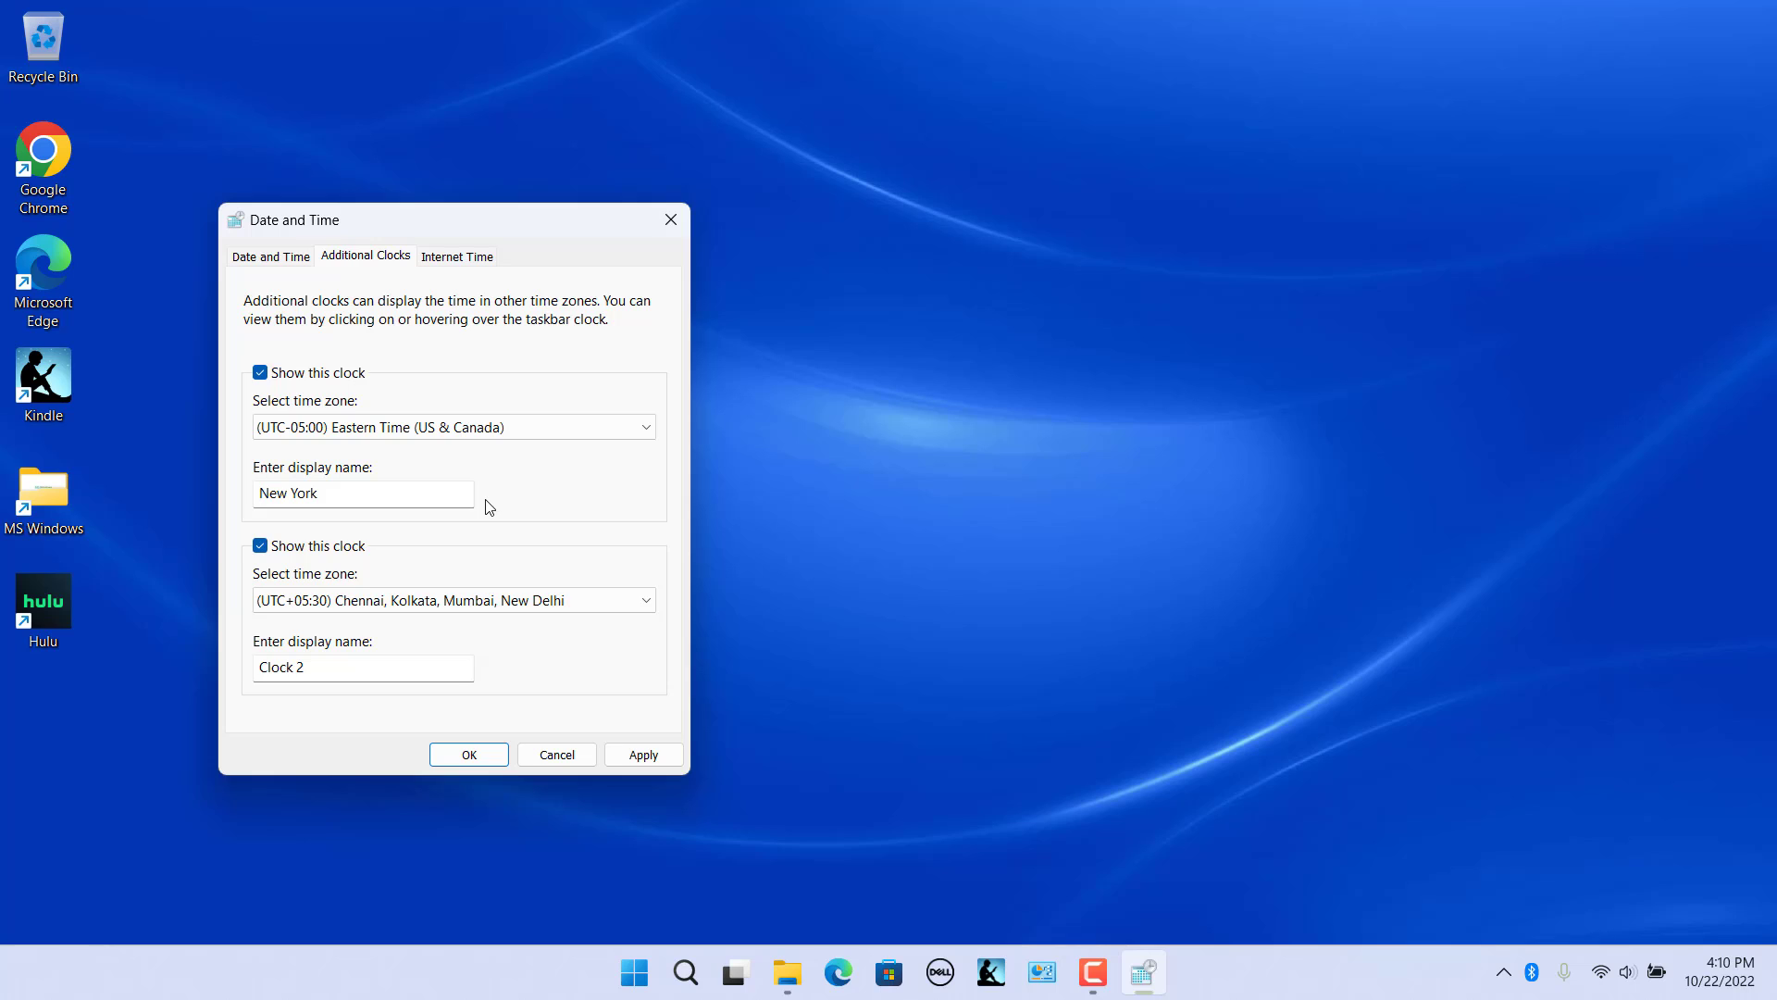
left_click_drag(308, 667, 229, 671)
type("India")
left_click(648, 757)
left_click(481, 756)
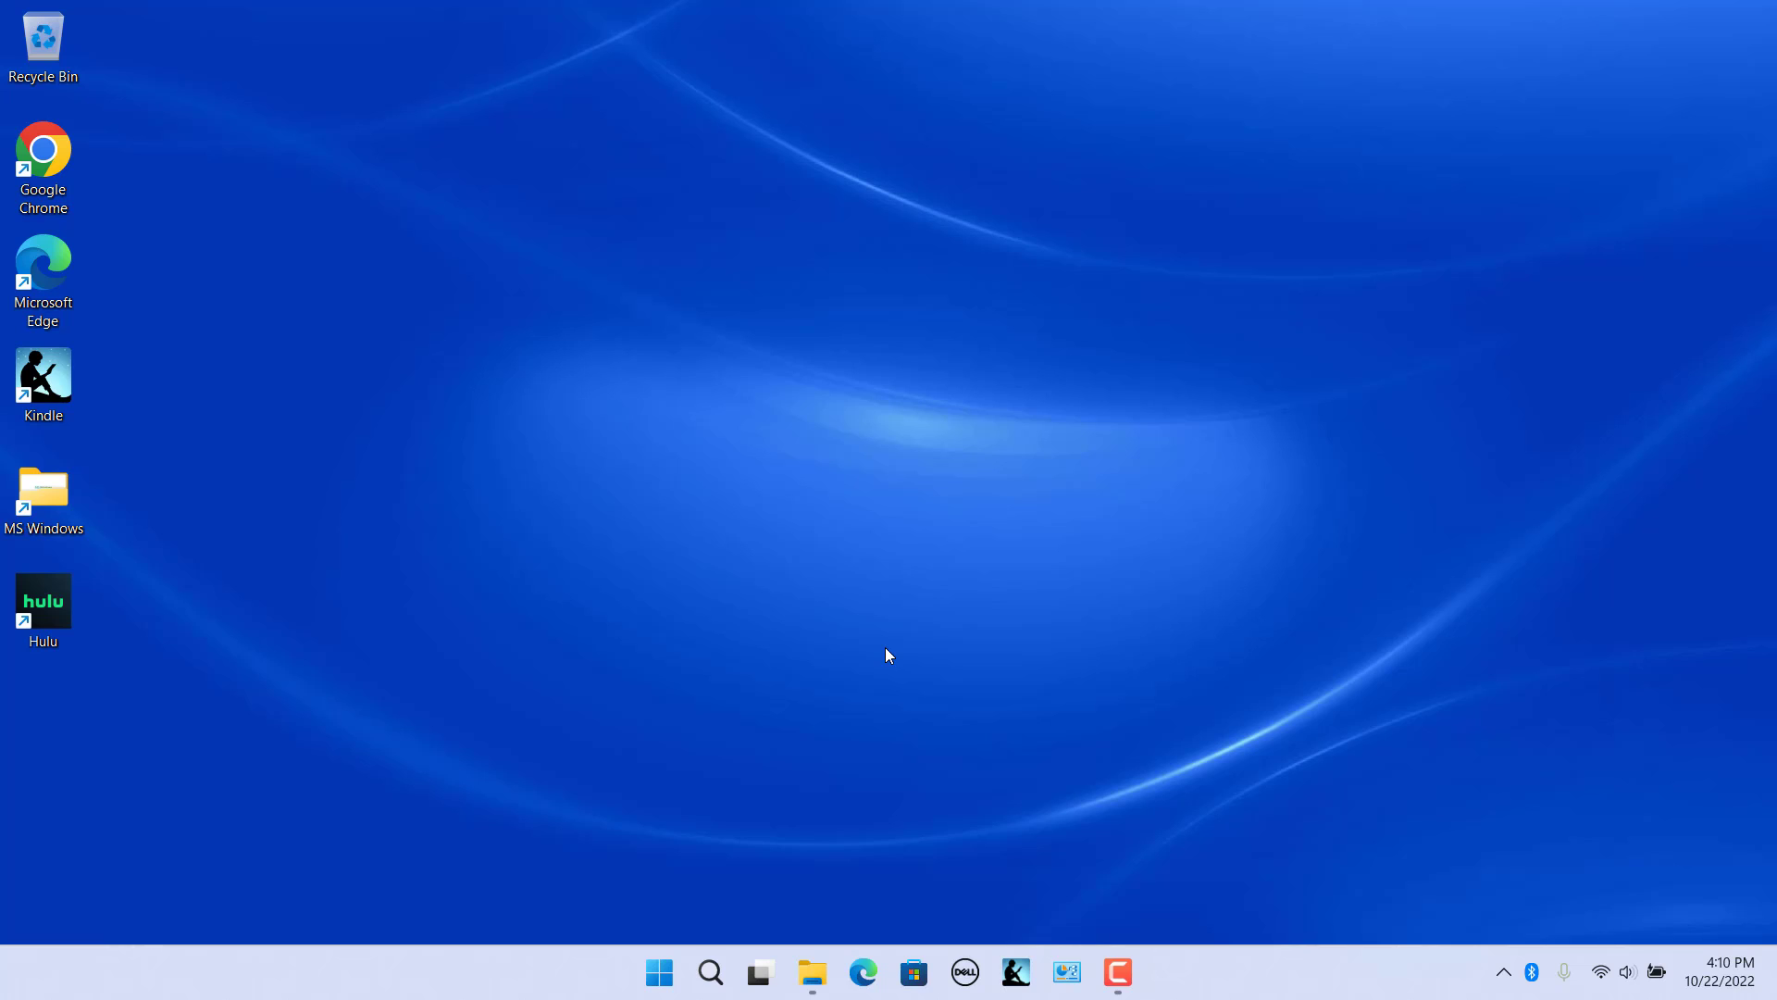
mouse_move(1733, 980)
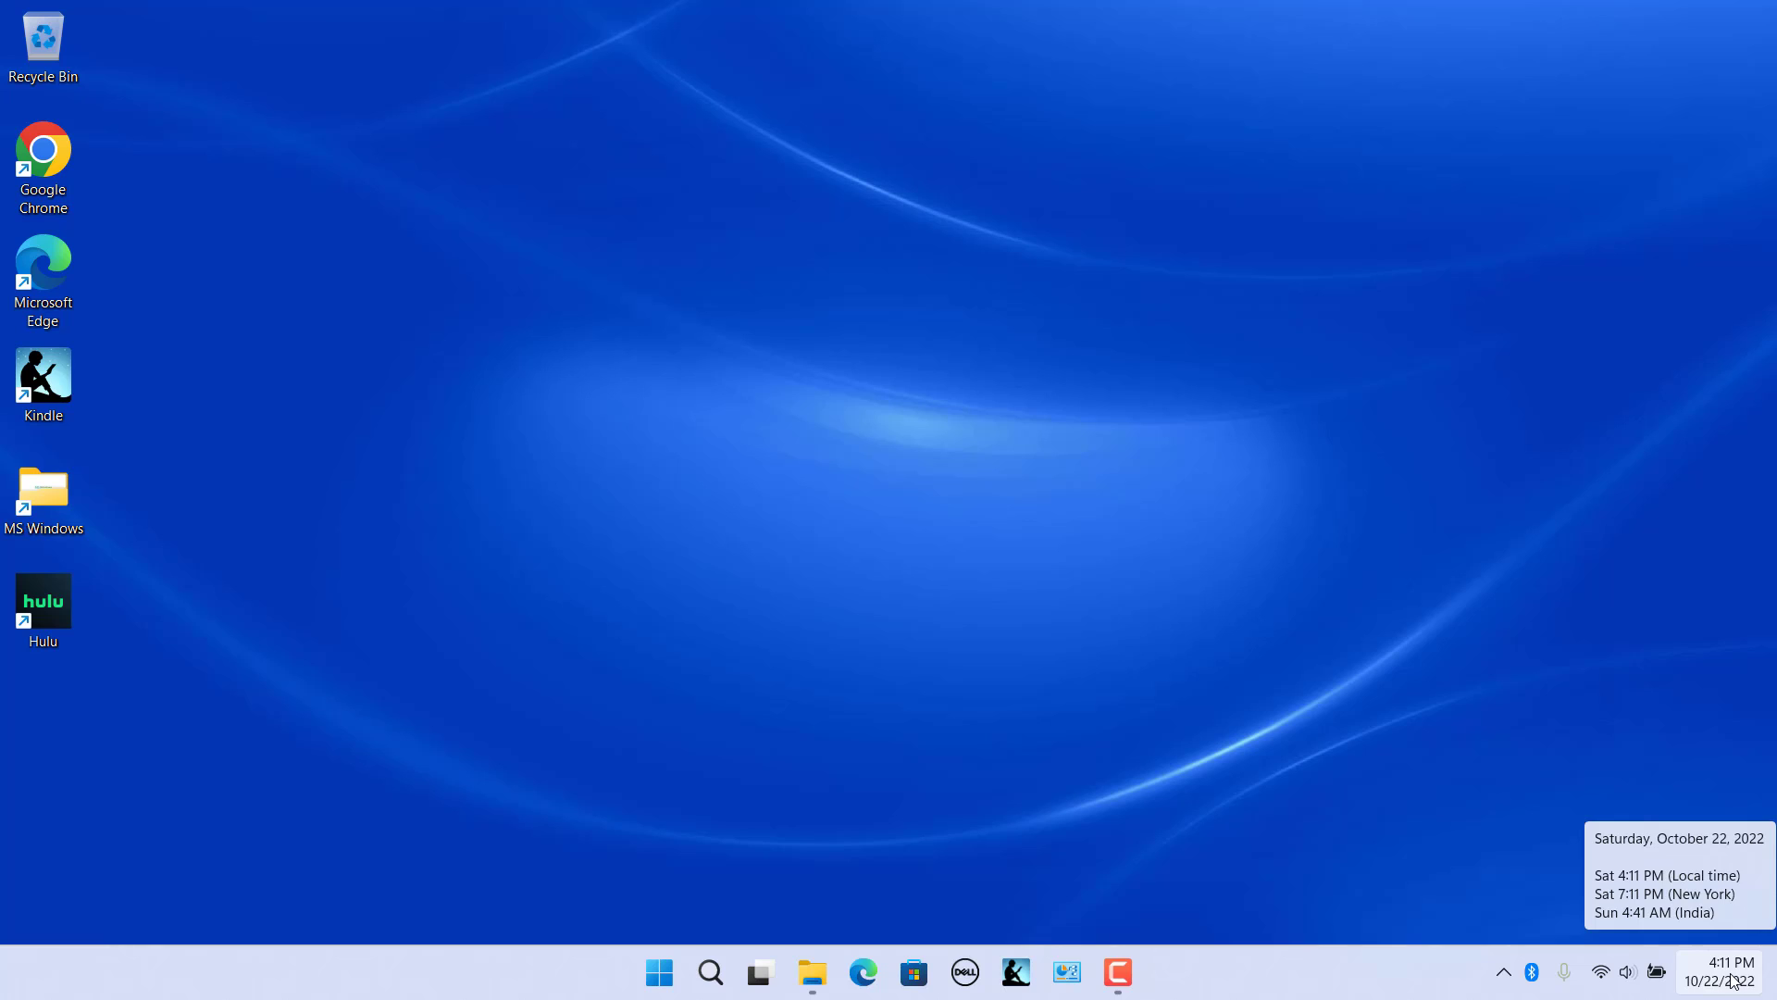
left_click(1733, 980)
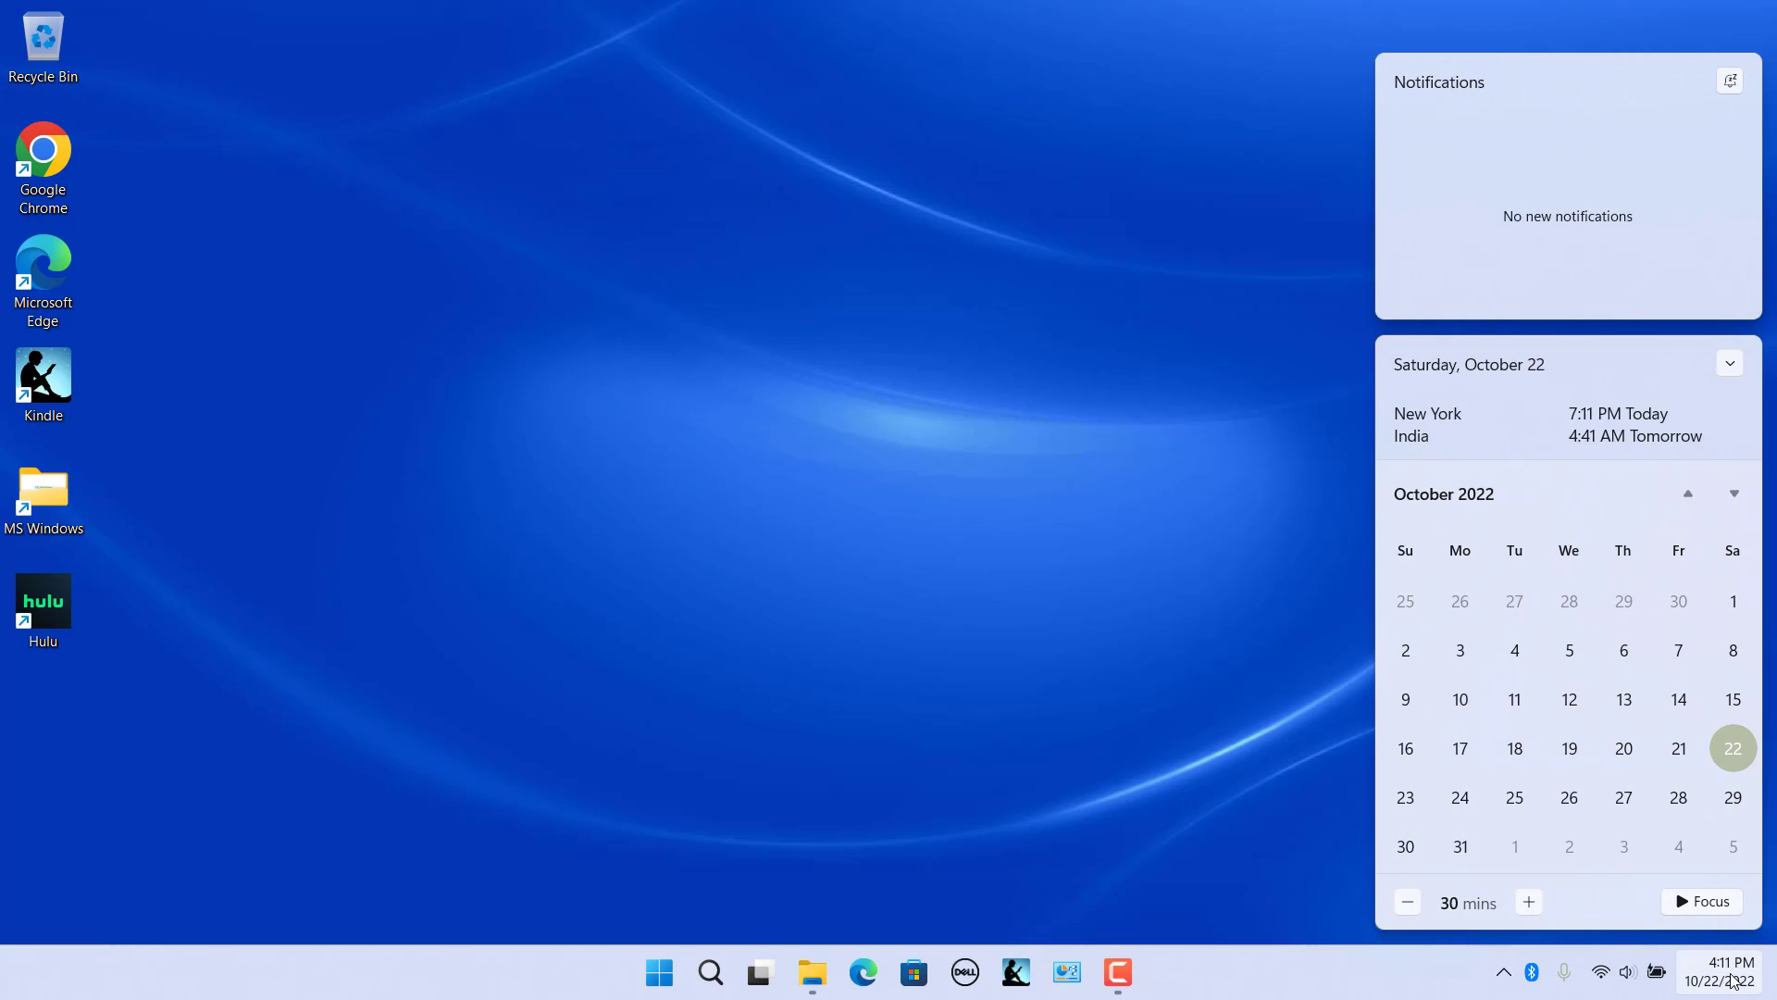
left_click(1256, 754)
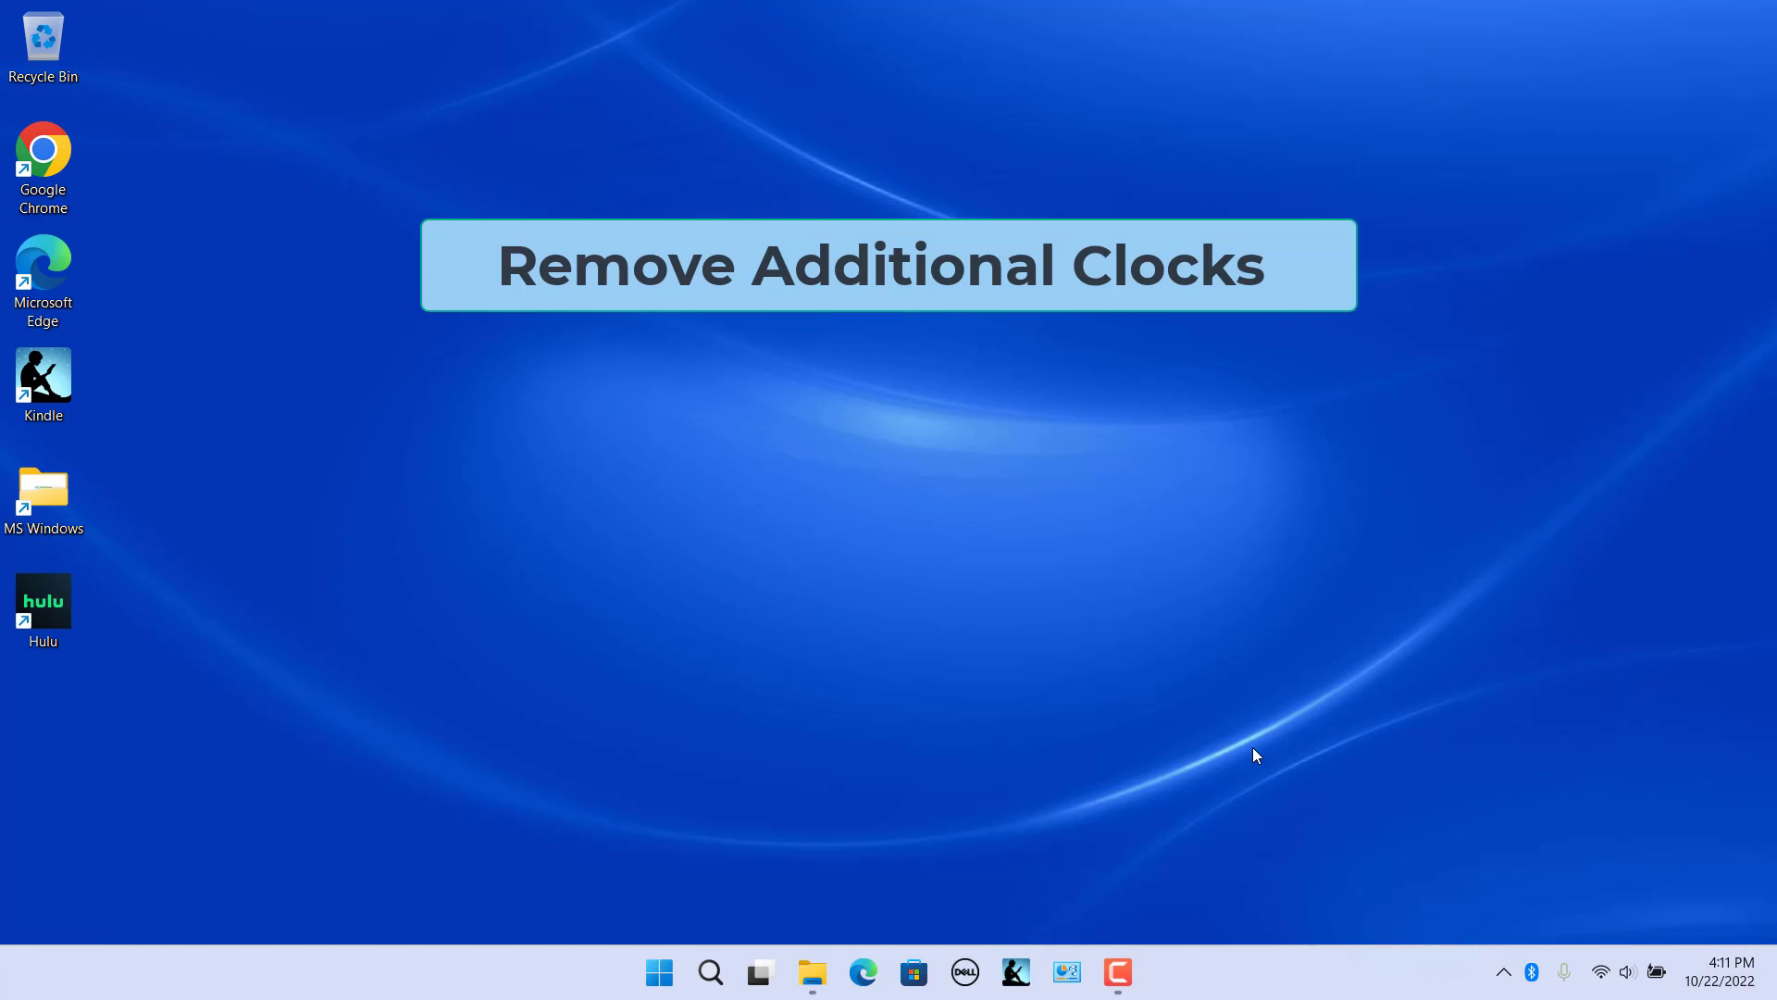
- Reach Additional clocks from the taskbar clock, untick both the New York and India clocks, and close the dialog
right_click(1703, 948)
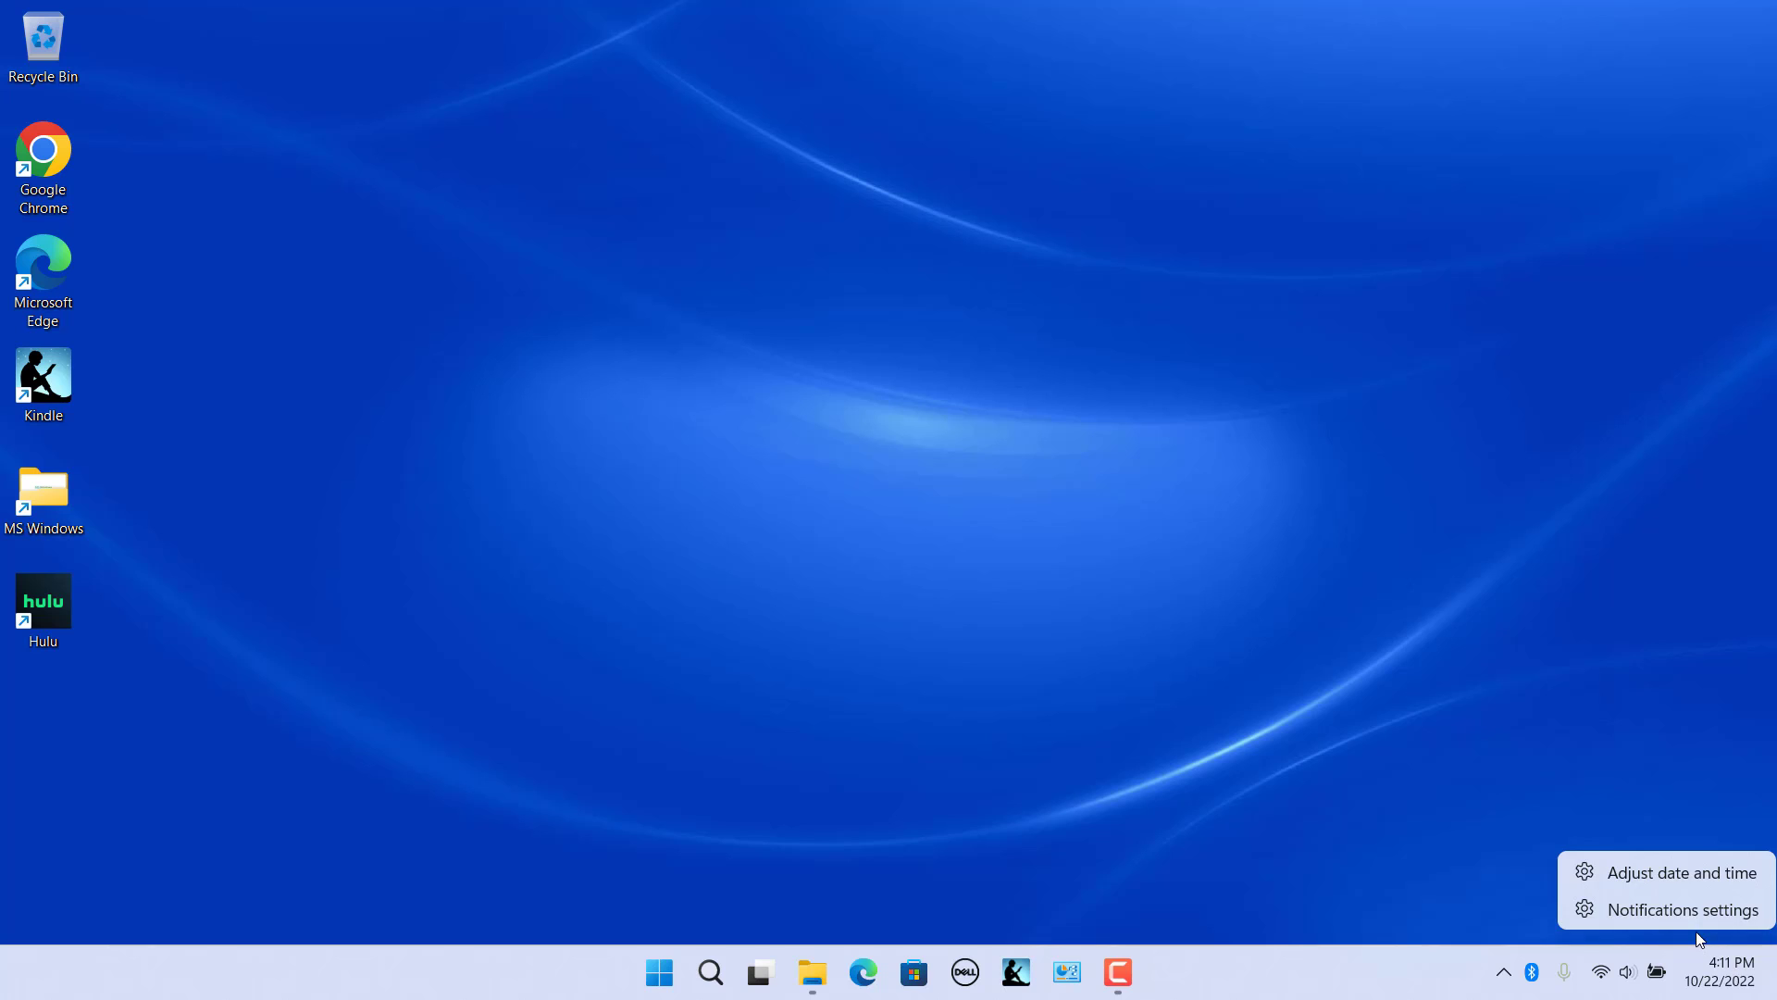
left_click(1680, 873)
scroll(1590, 712, "down", 5)
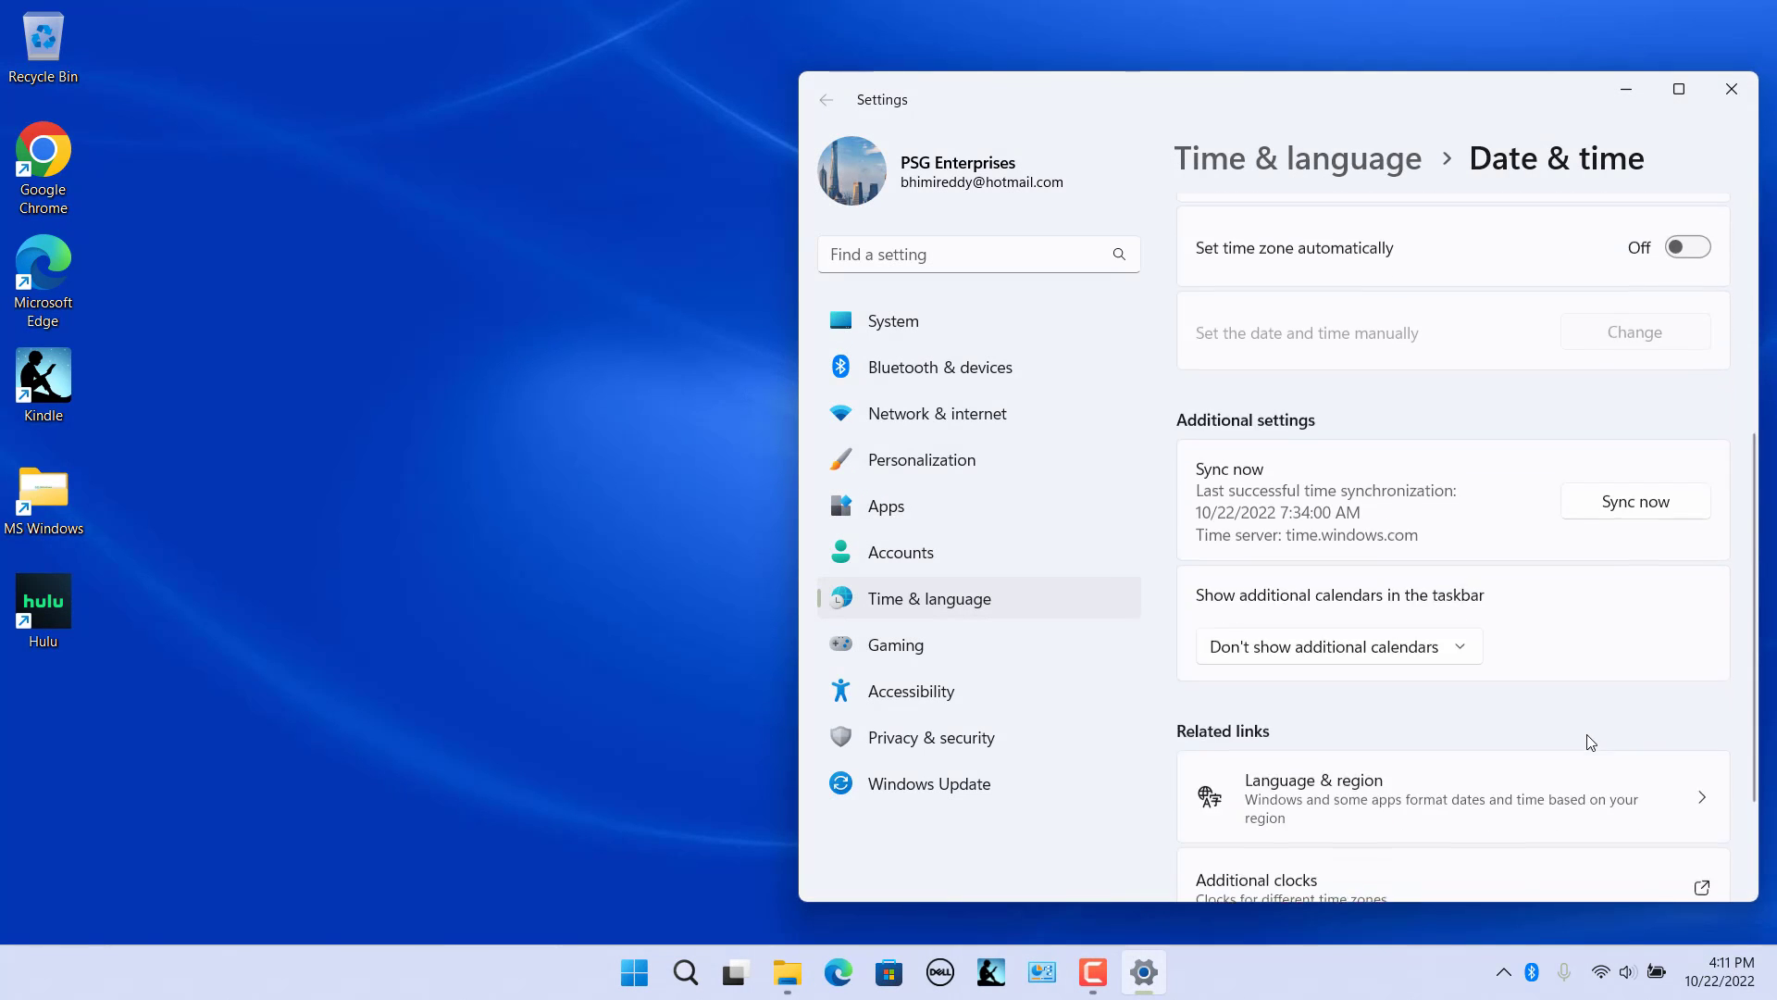
left_click(1590, 741)
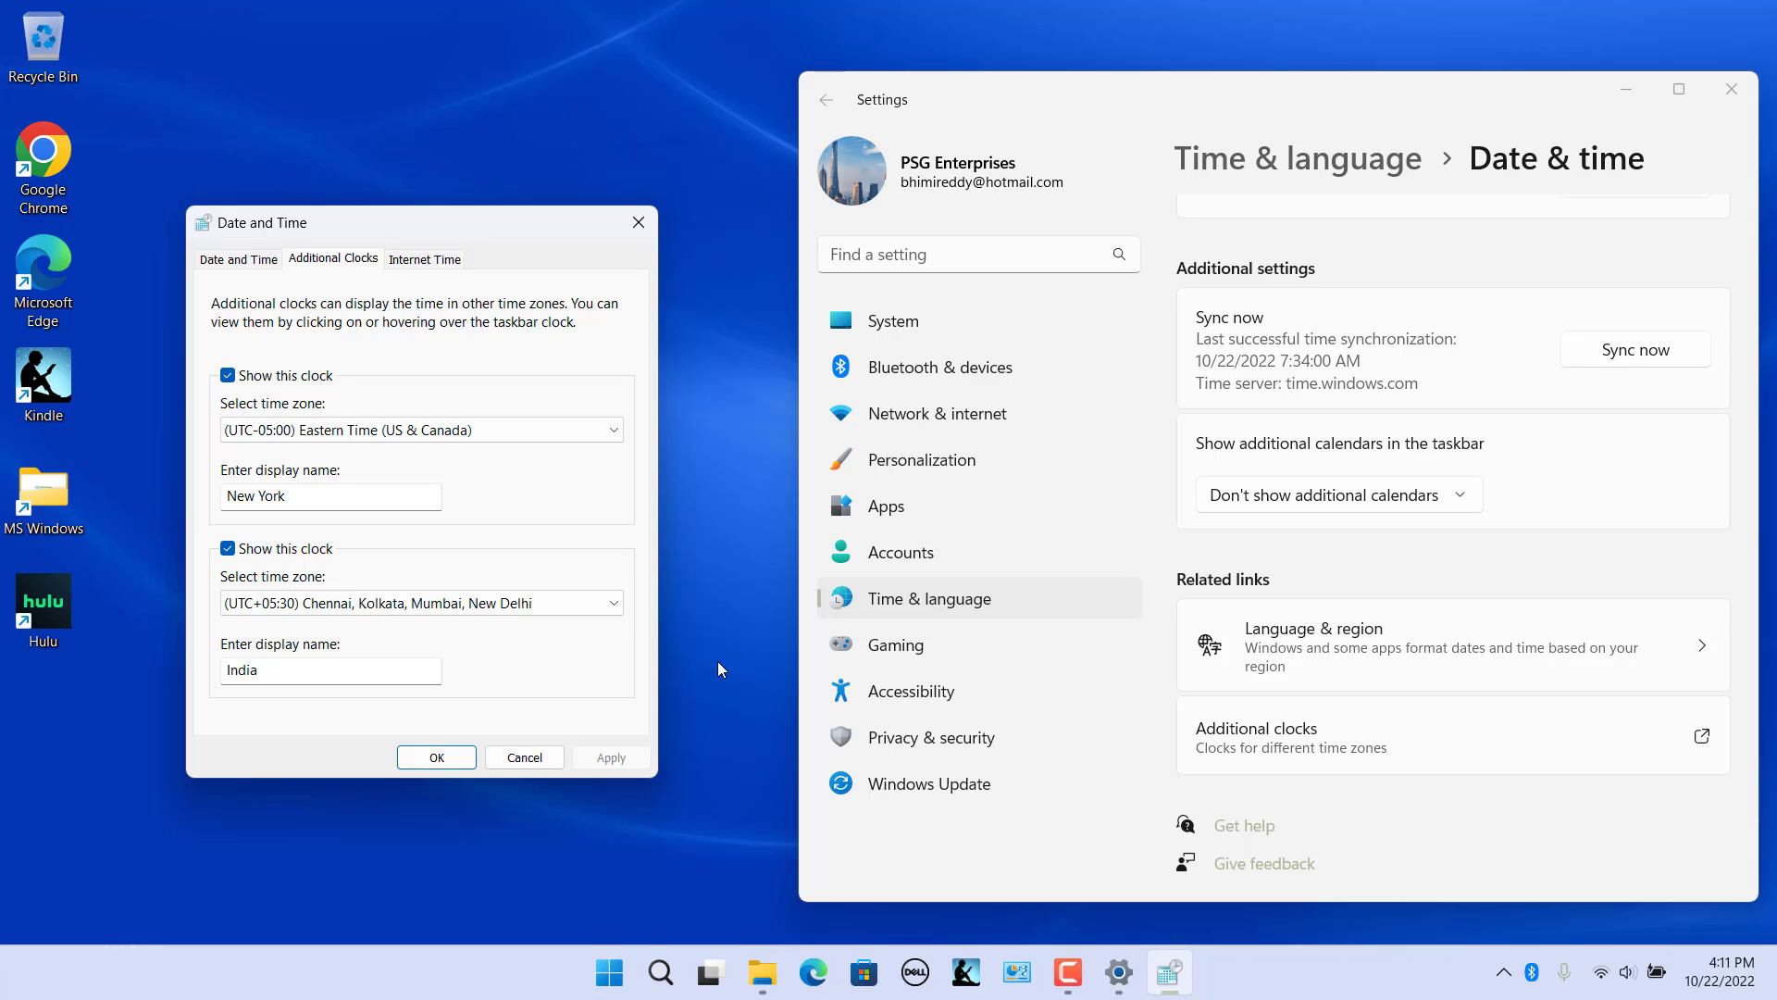
left_click(229, 377)
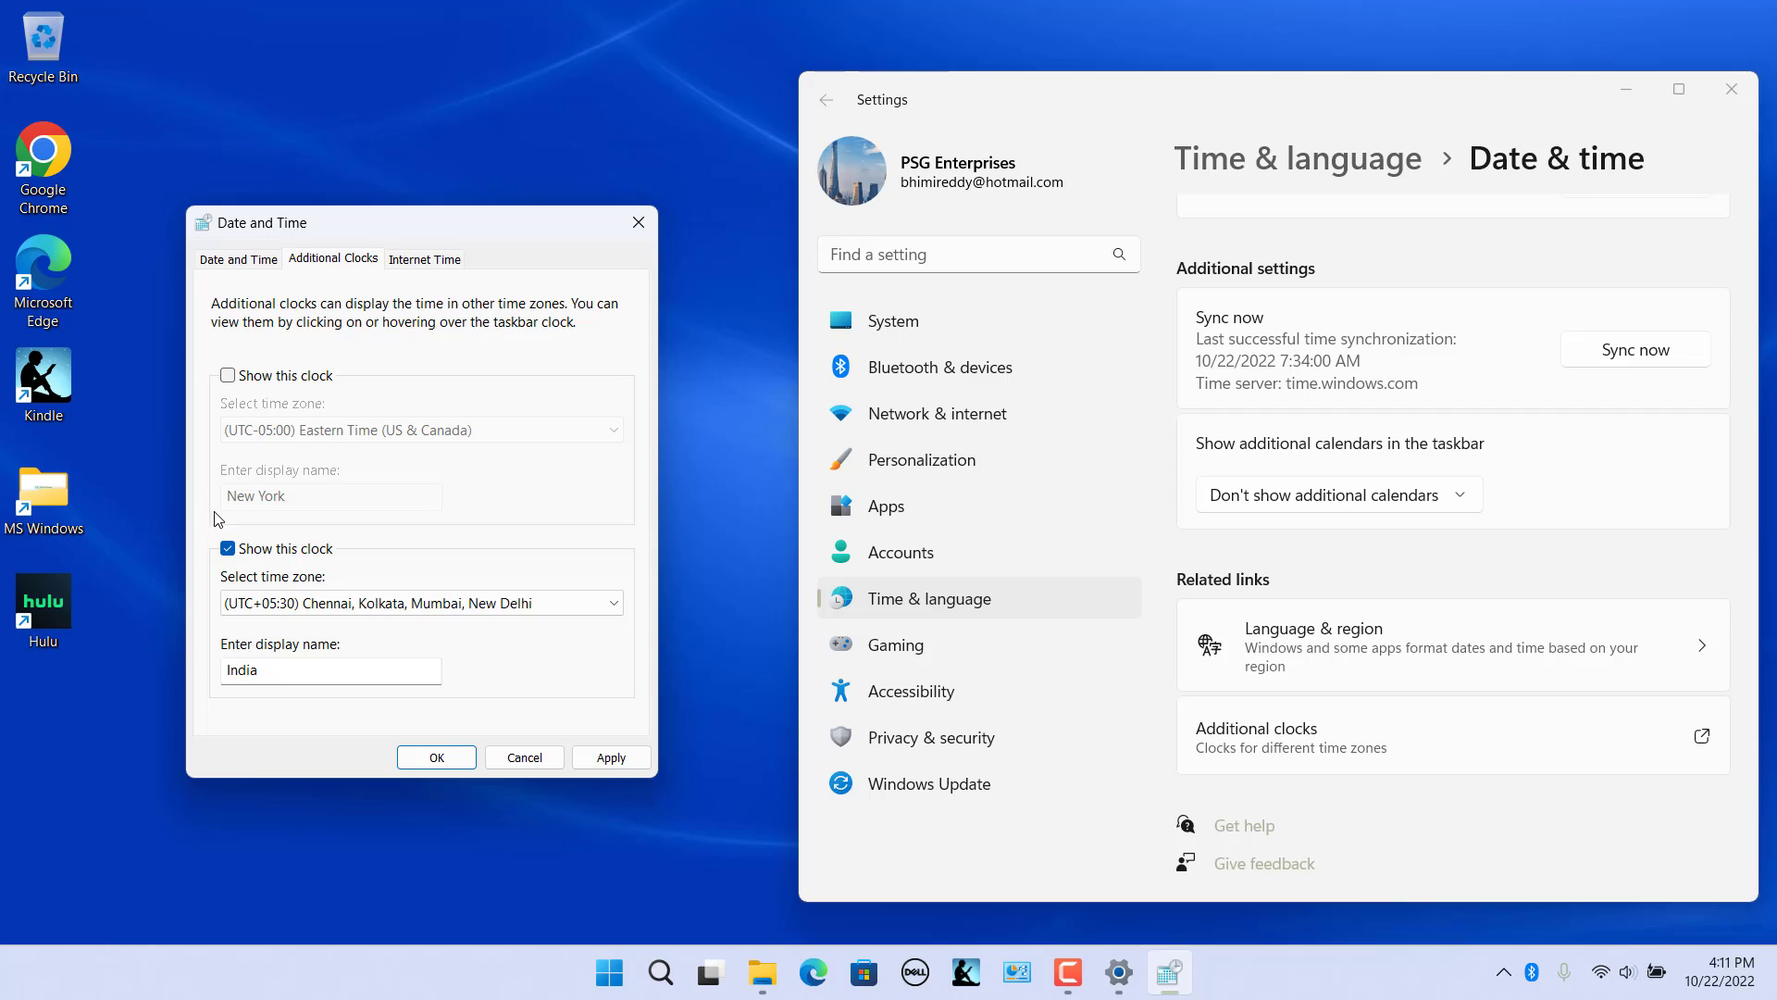
left_click(228, 549)
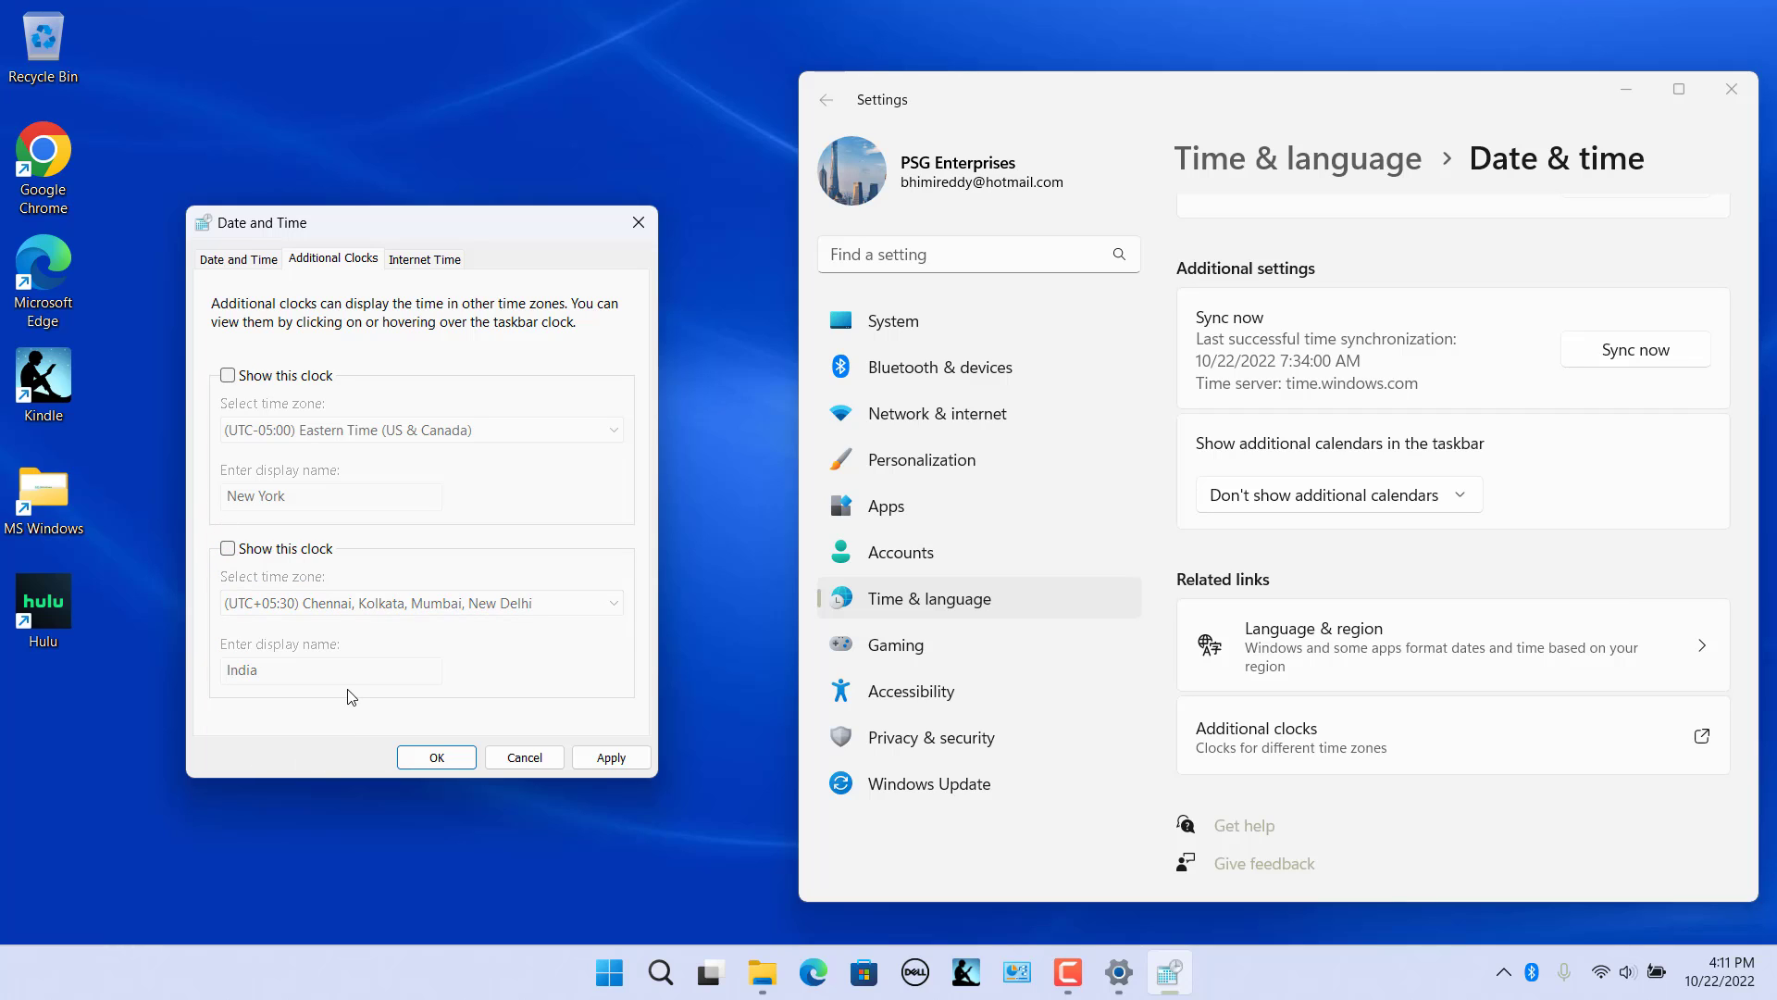
left_click(639, 222)
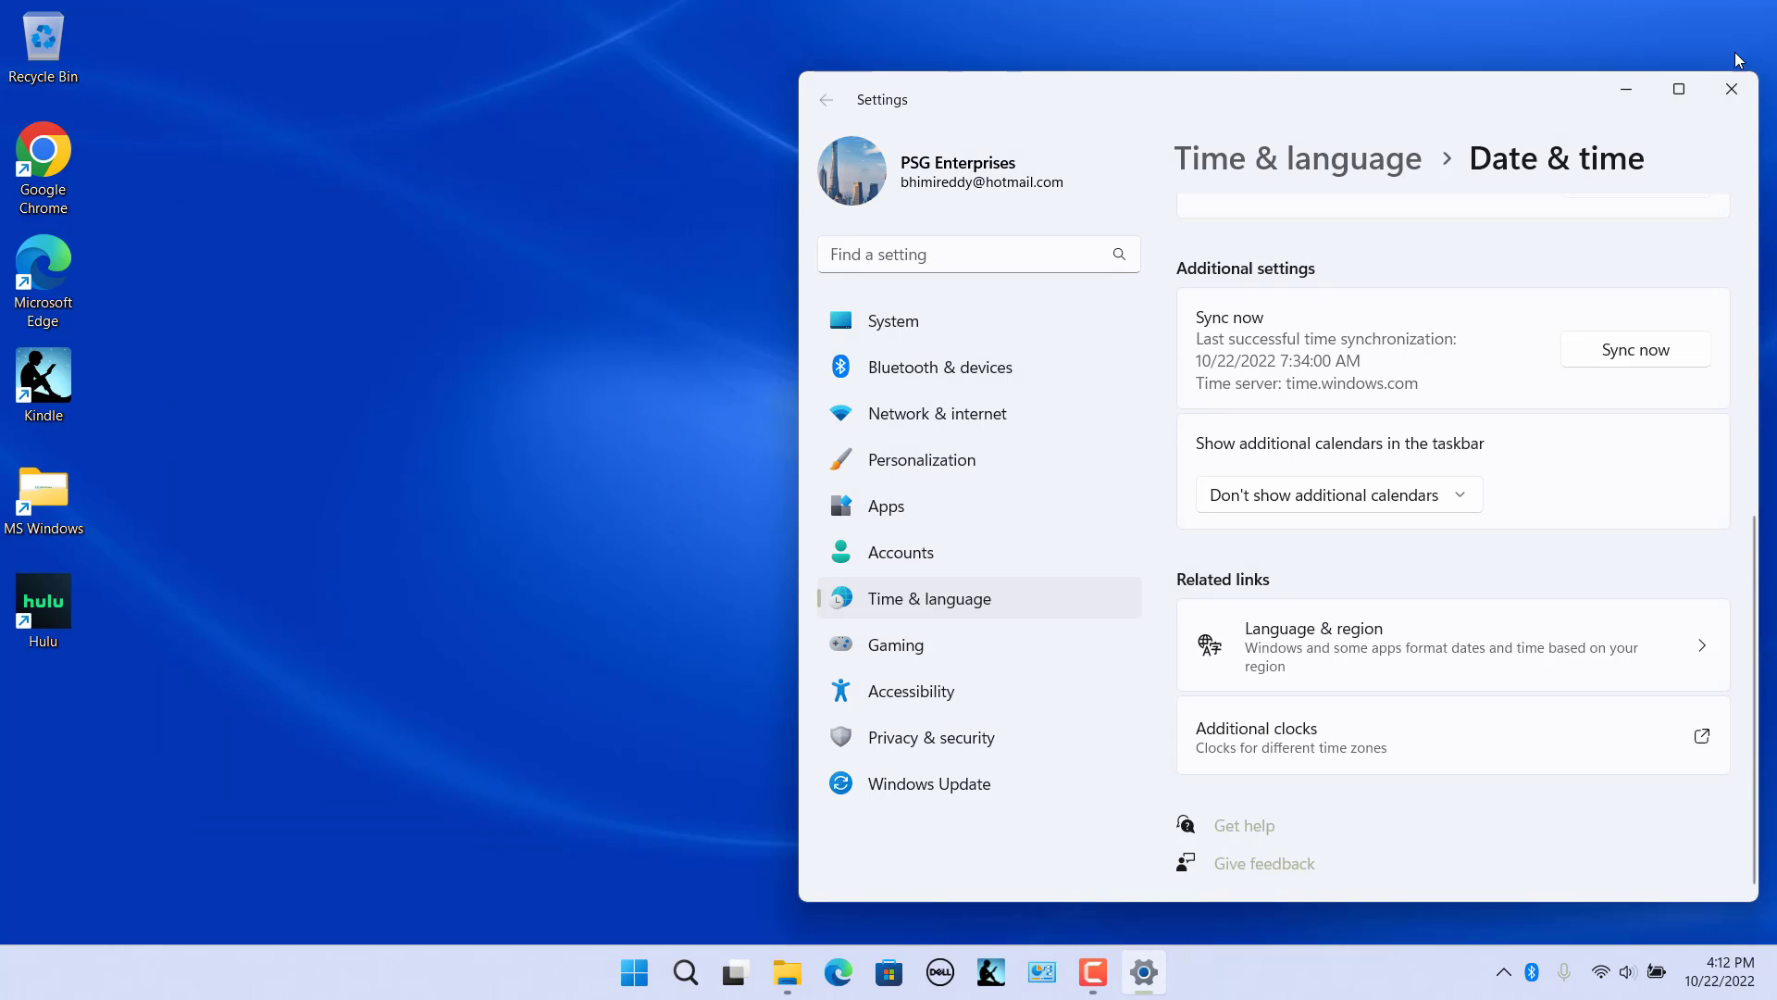
- Close Settings and re-enable only the first (New York) additional clock, applying and confirming the change
left_click(1732, 89)
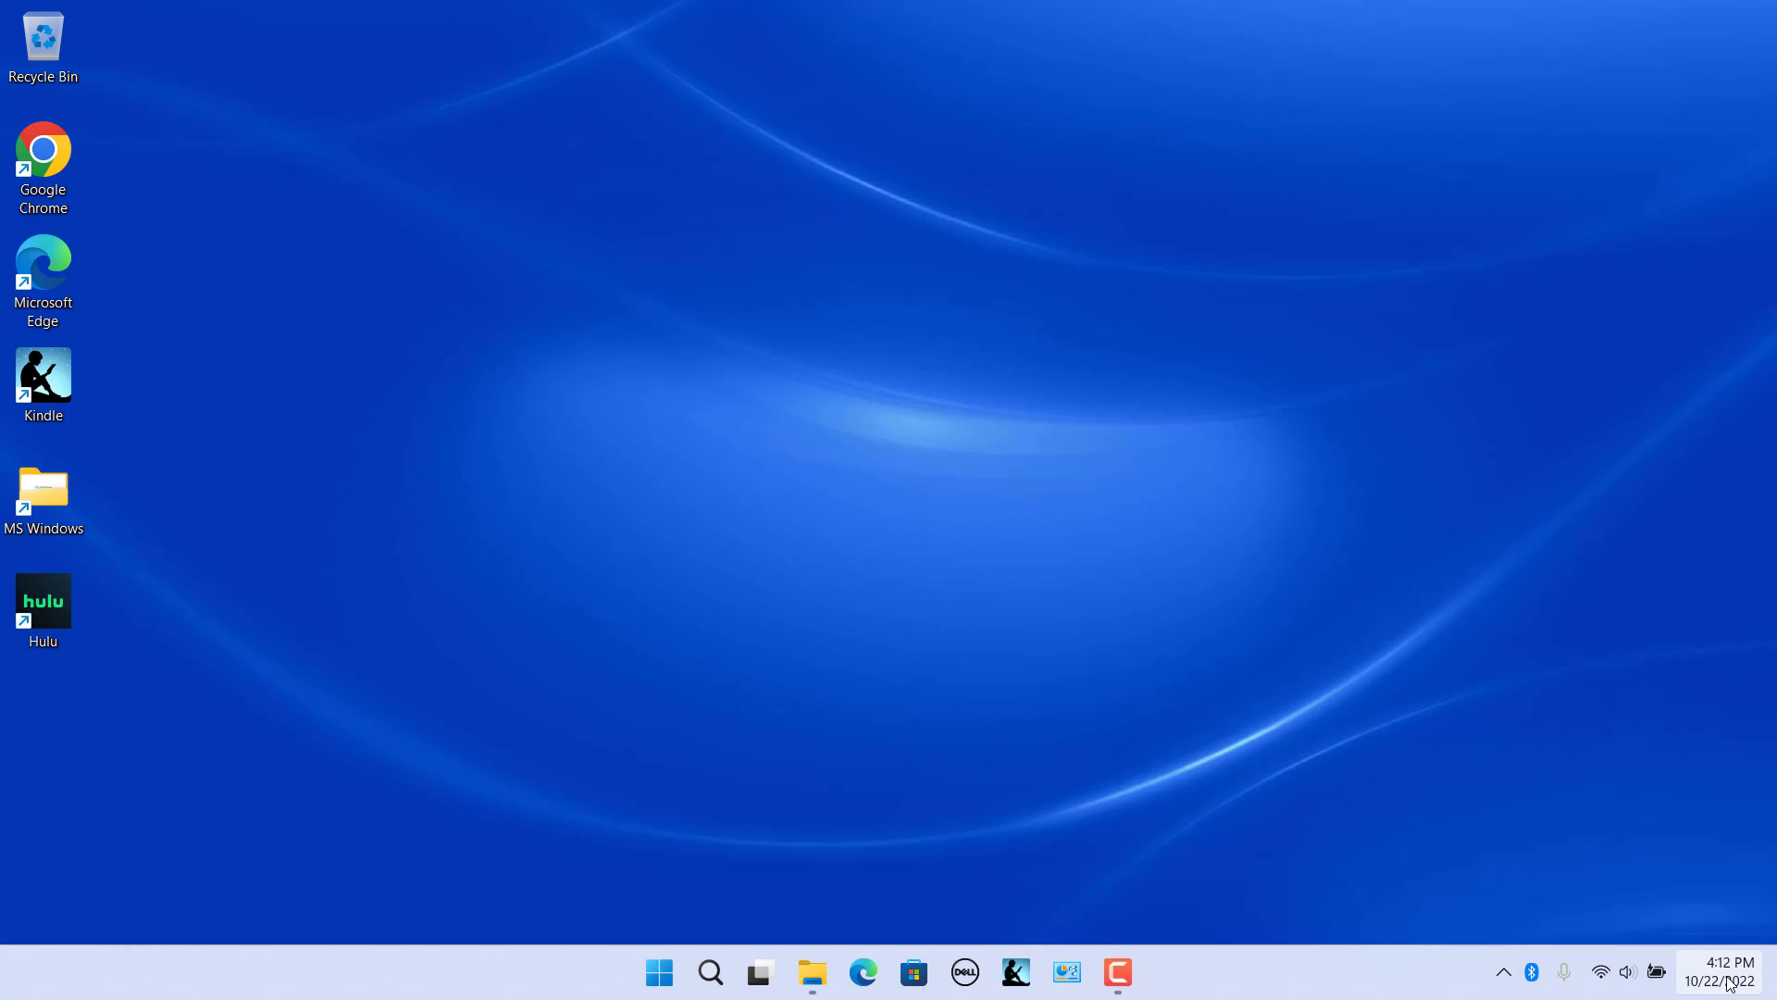
mouse_move(1730, 983)
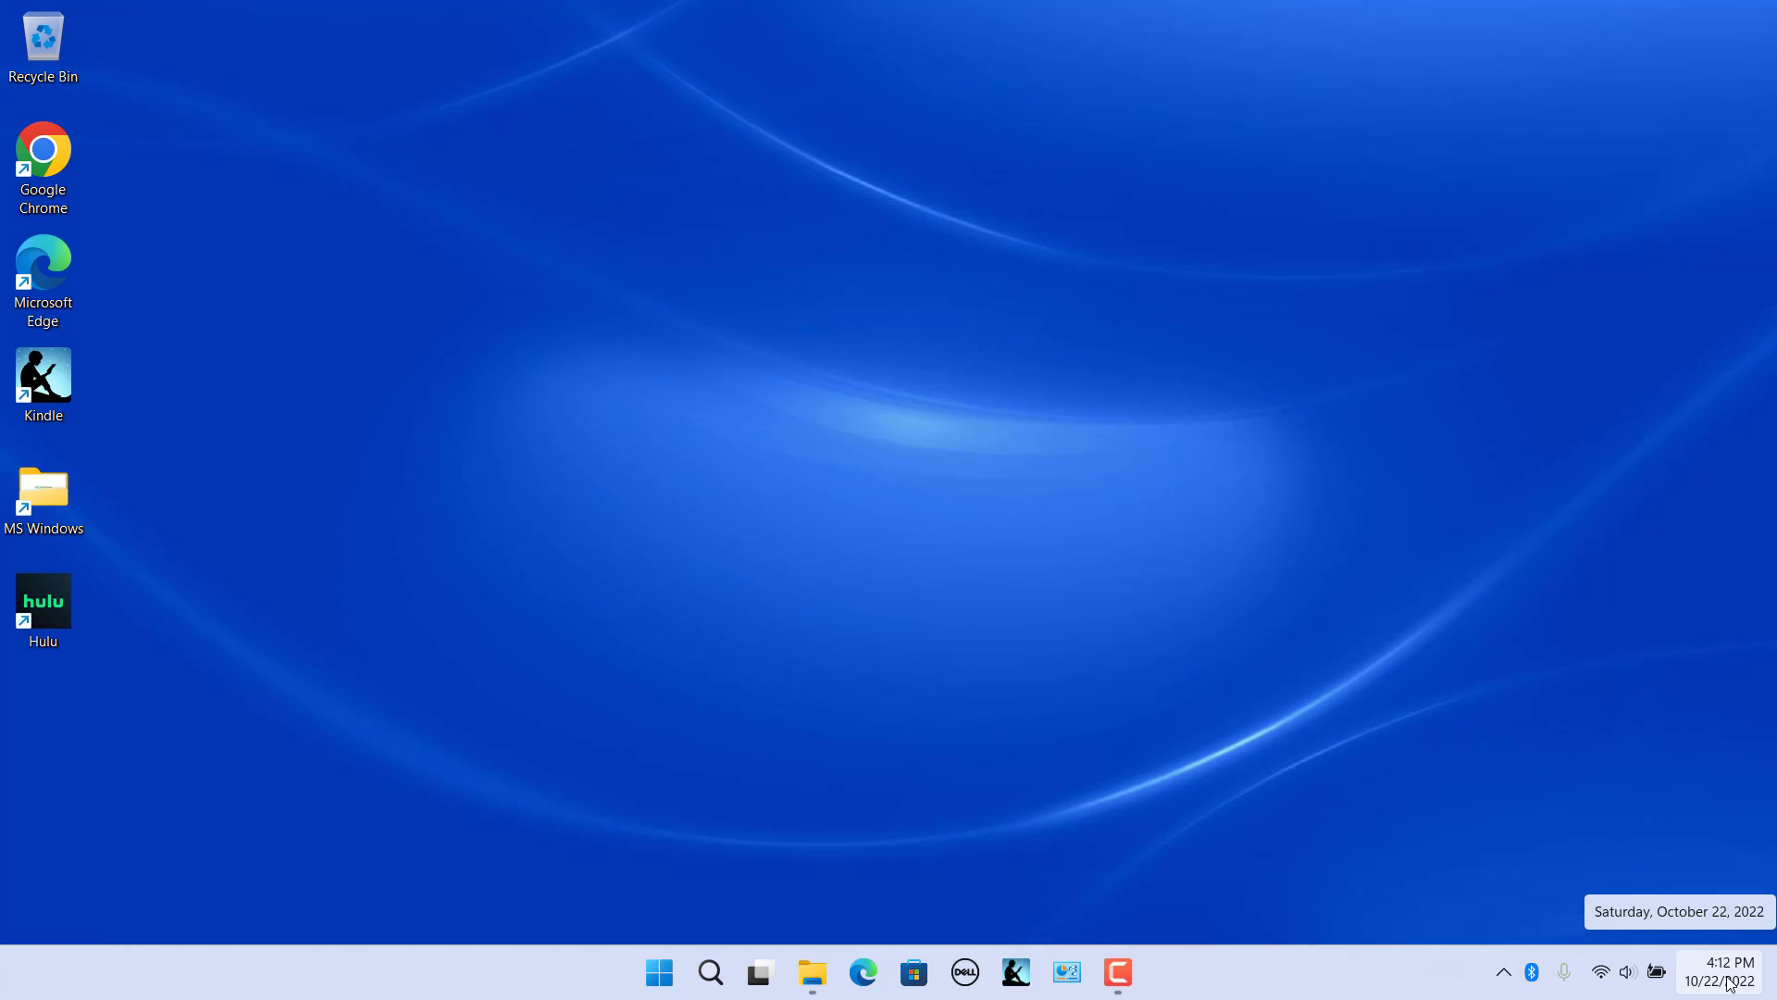
right_click(1729, 983)
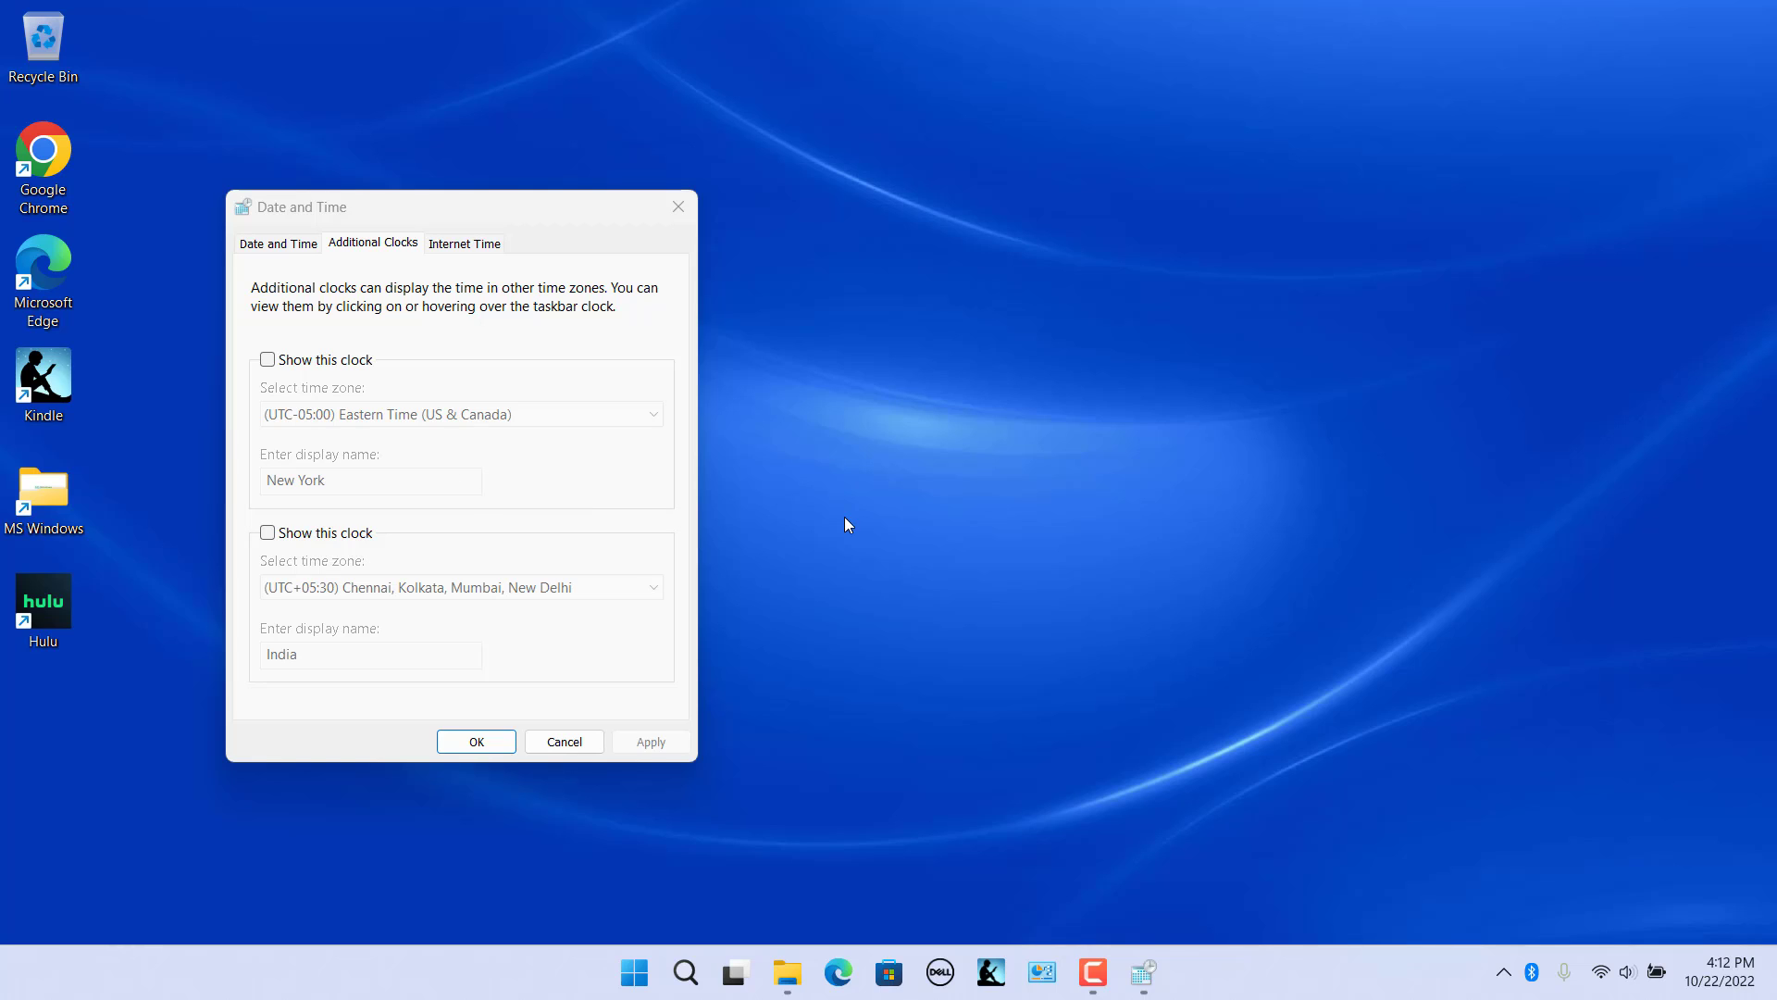
left_click(267, 359)
left_click(651, 742)
key("Return")
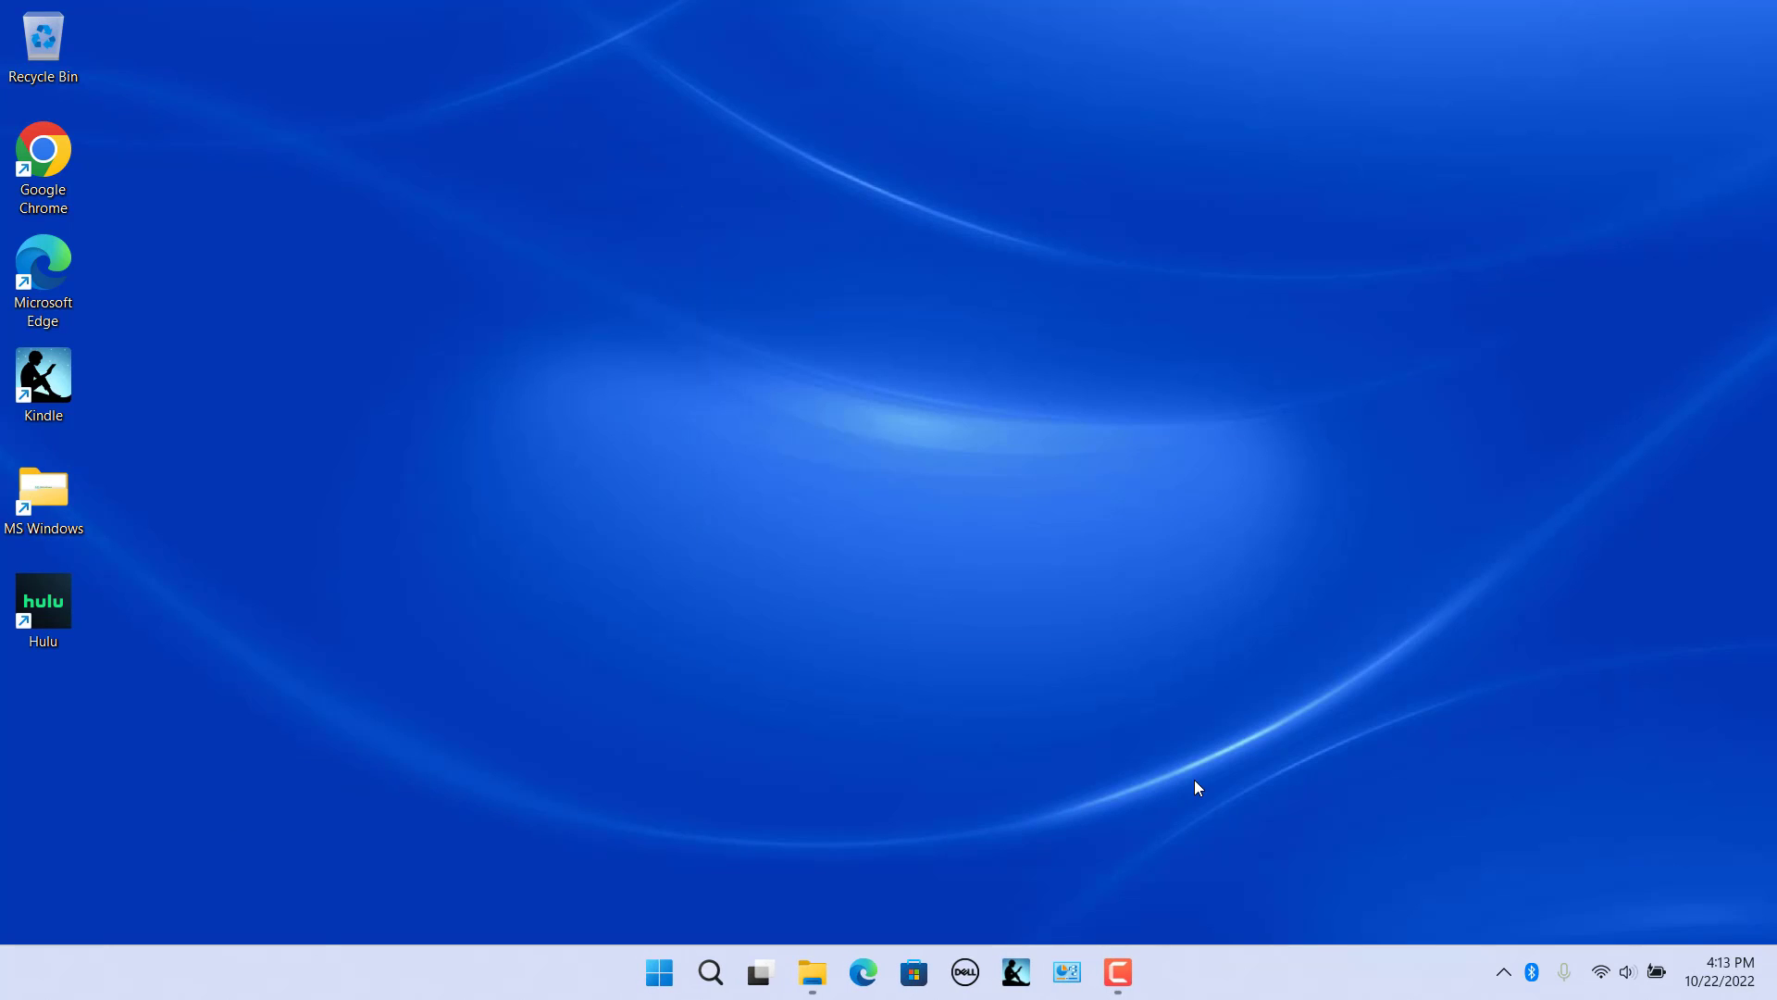
mouse_move(1727, 972)
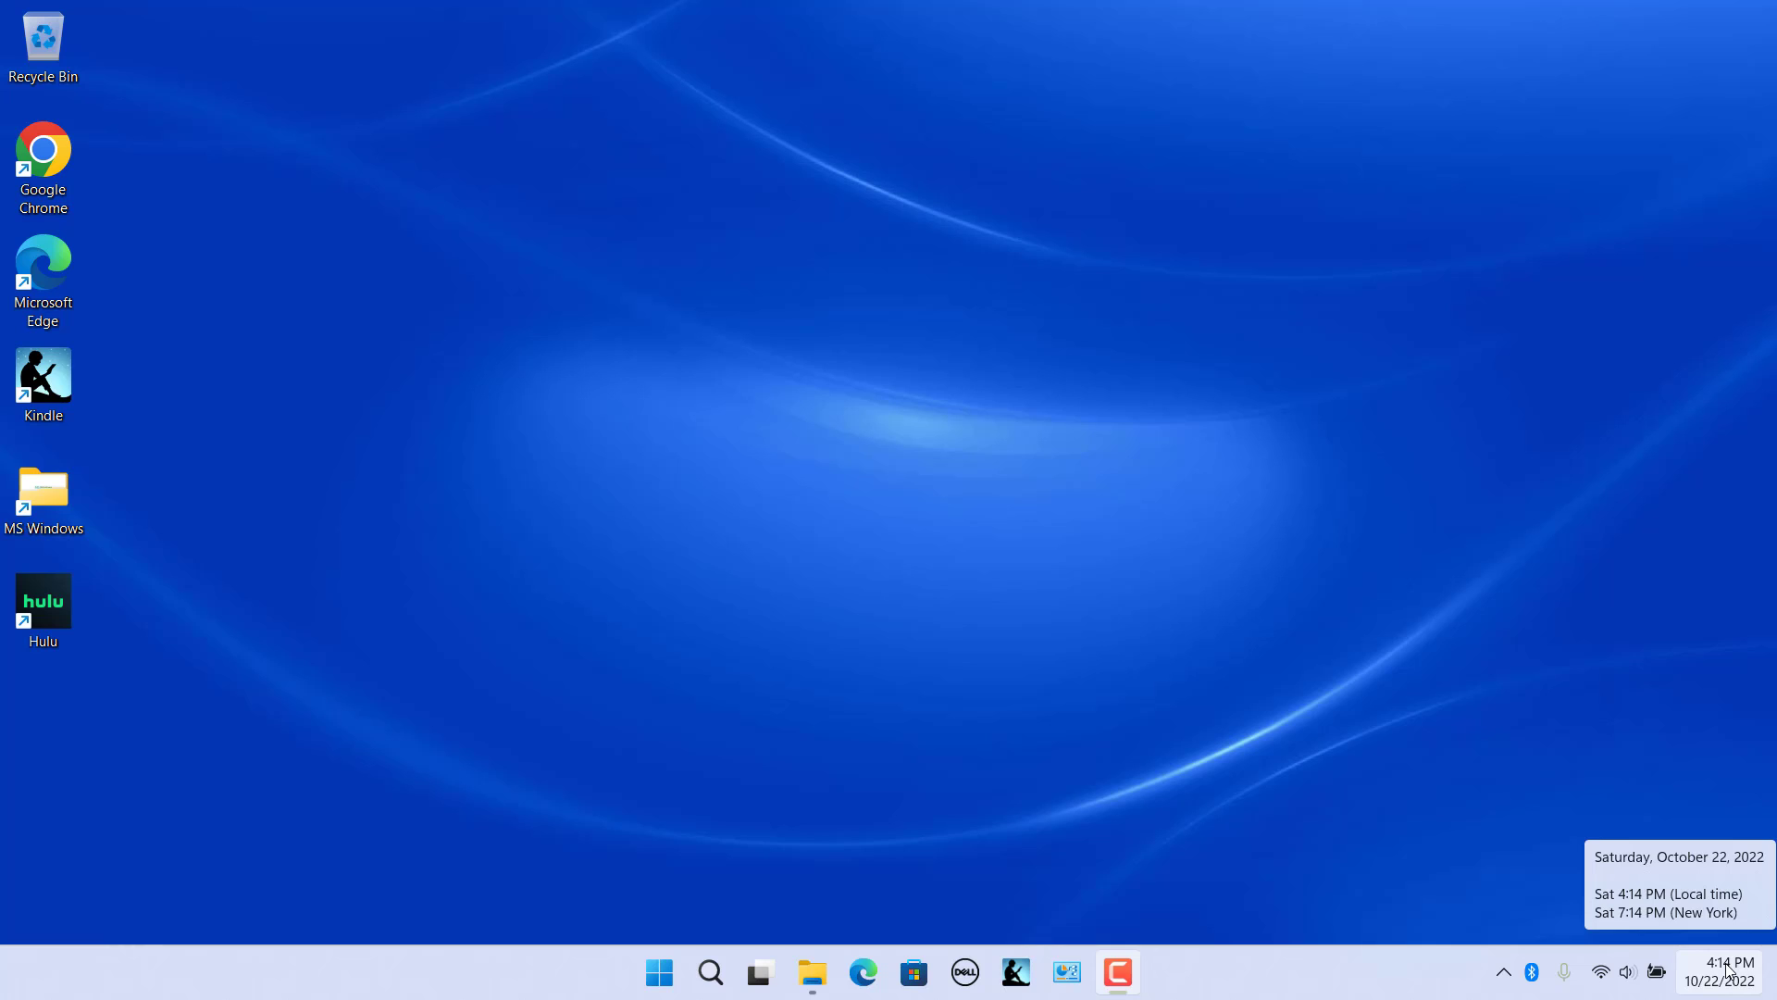
- Clear the New York and India display names in Additional Clocks
right_click(1727, 972)
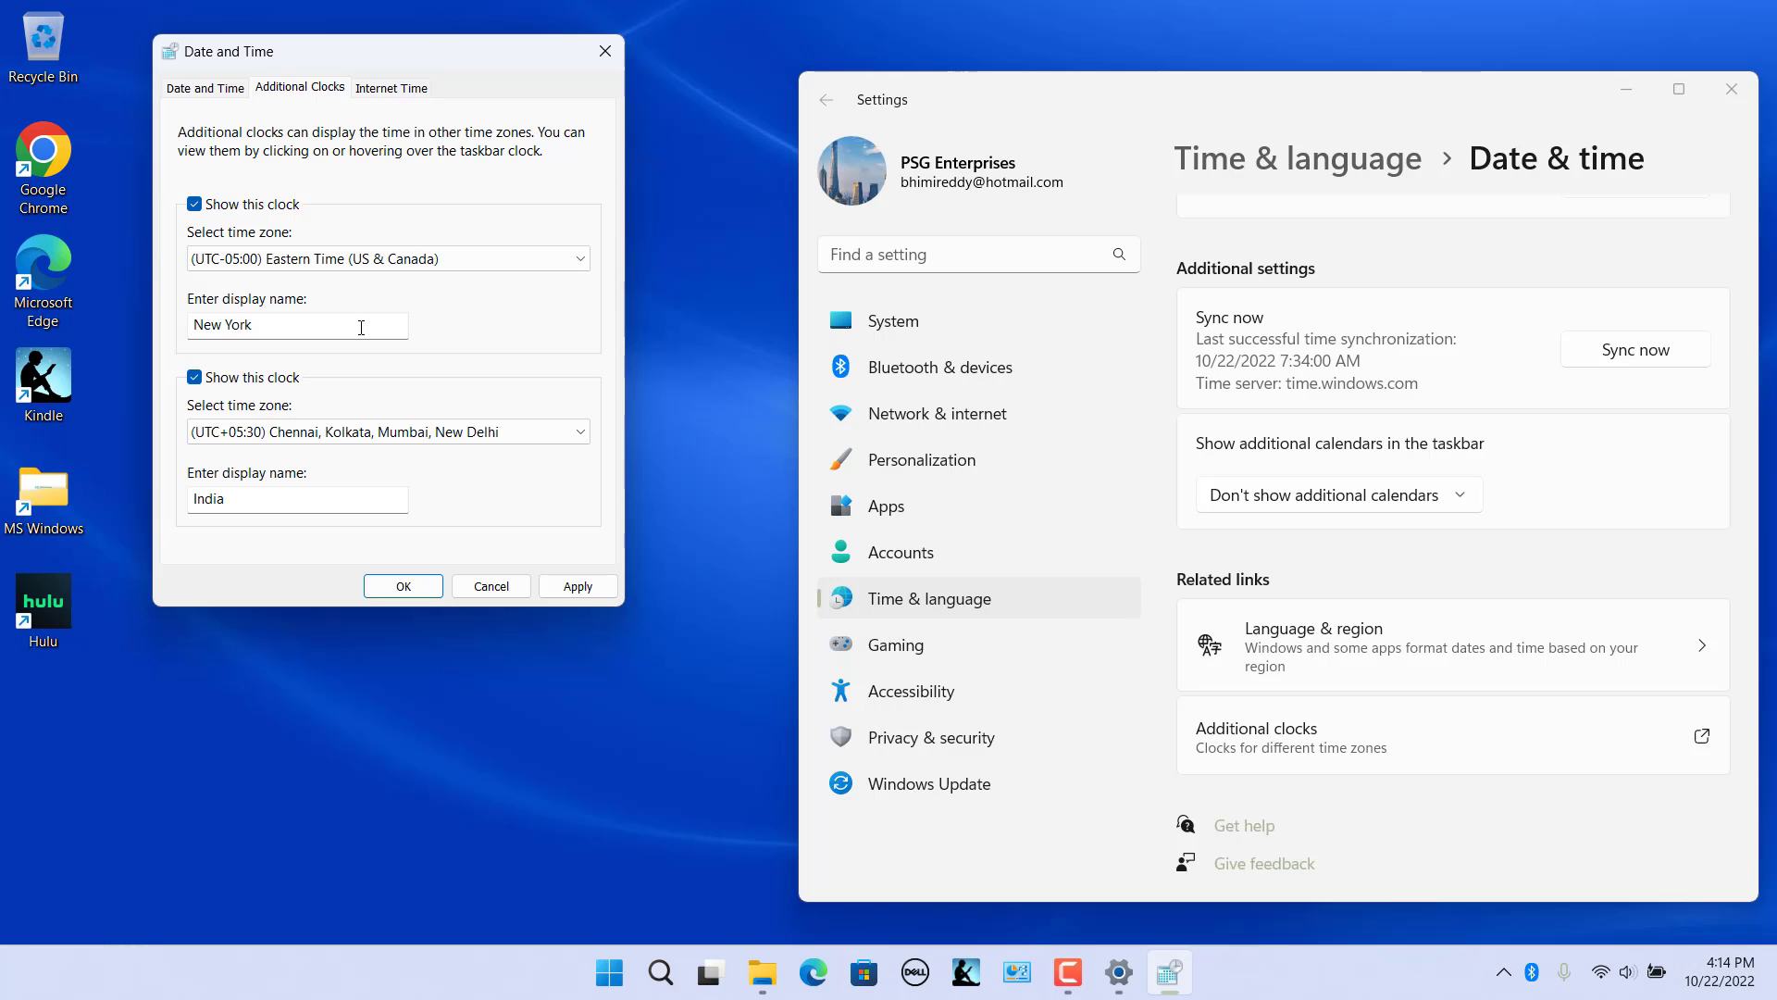
left_click(287, 322)
left_click_drag(287, 321, 165, 319)
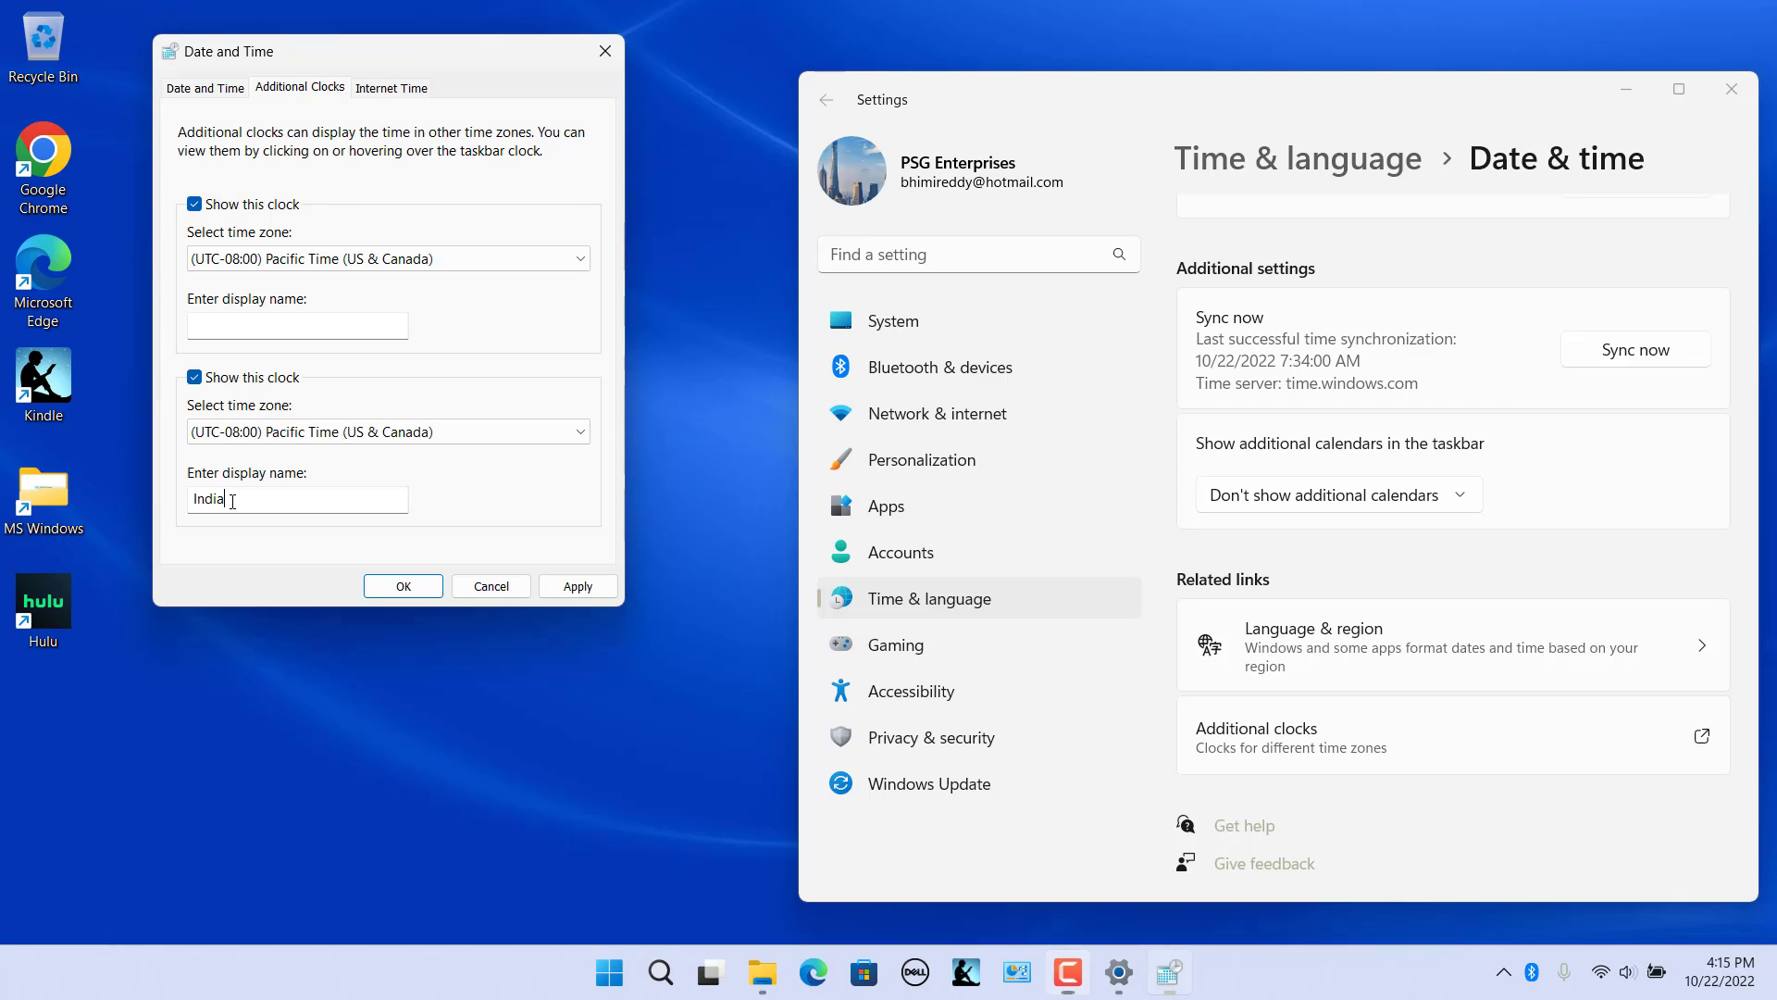
left_click_drag(227, 499, 189, 501)
key("BackSpace")
- Untick both Show this clock boxes, then close the Date and Time dialog and Settings
left_click(195, 204)
left_click(194, 377)
left_click(194, 378)
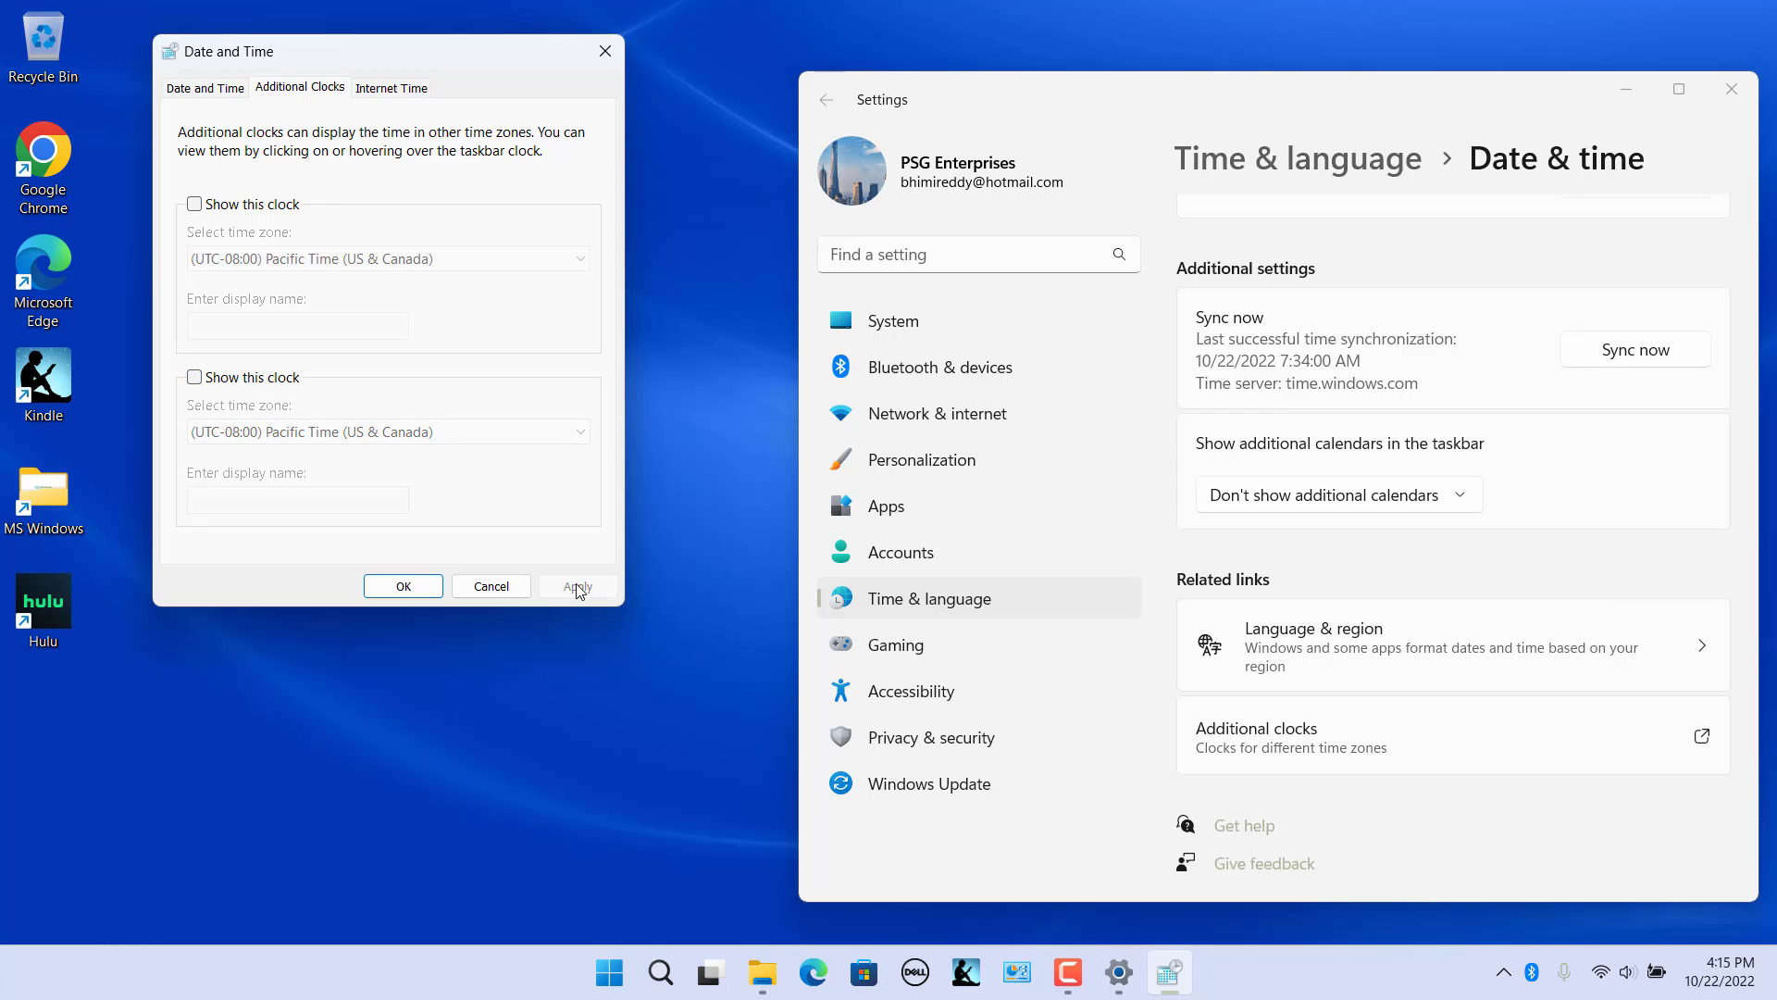
left_click(605, 51)
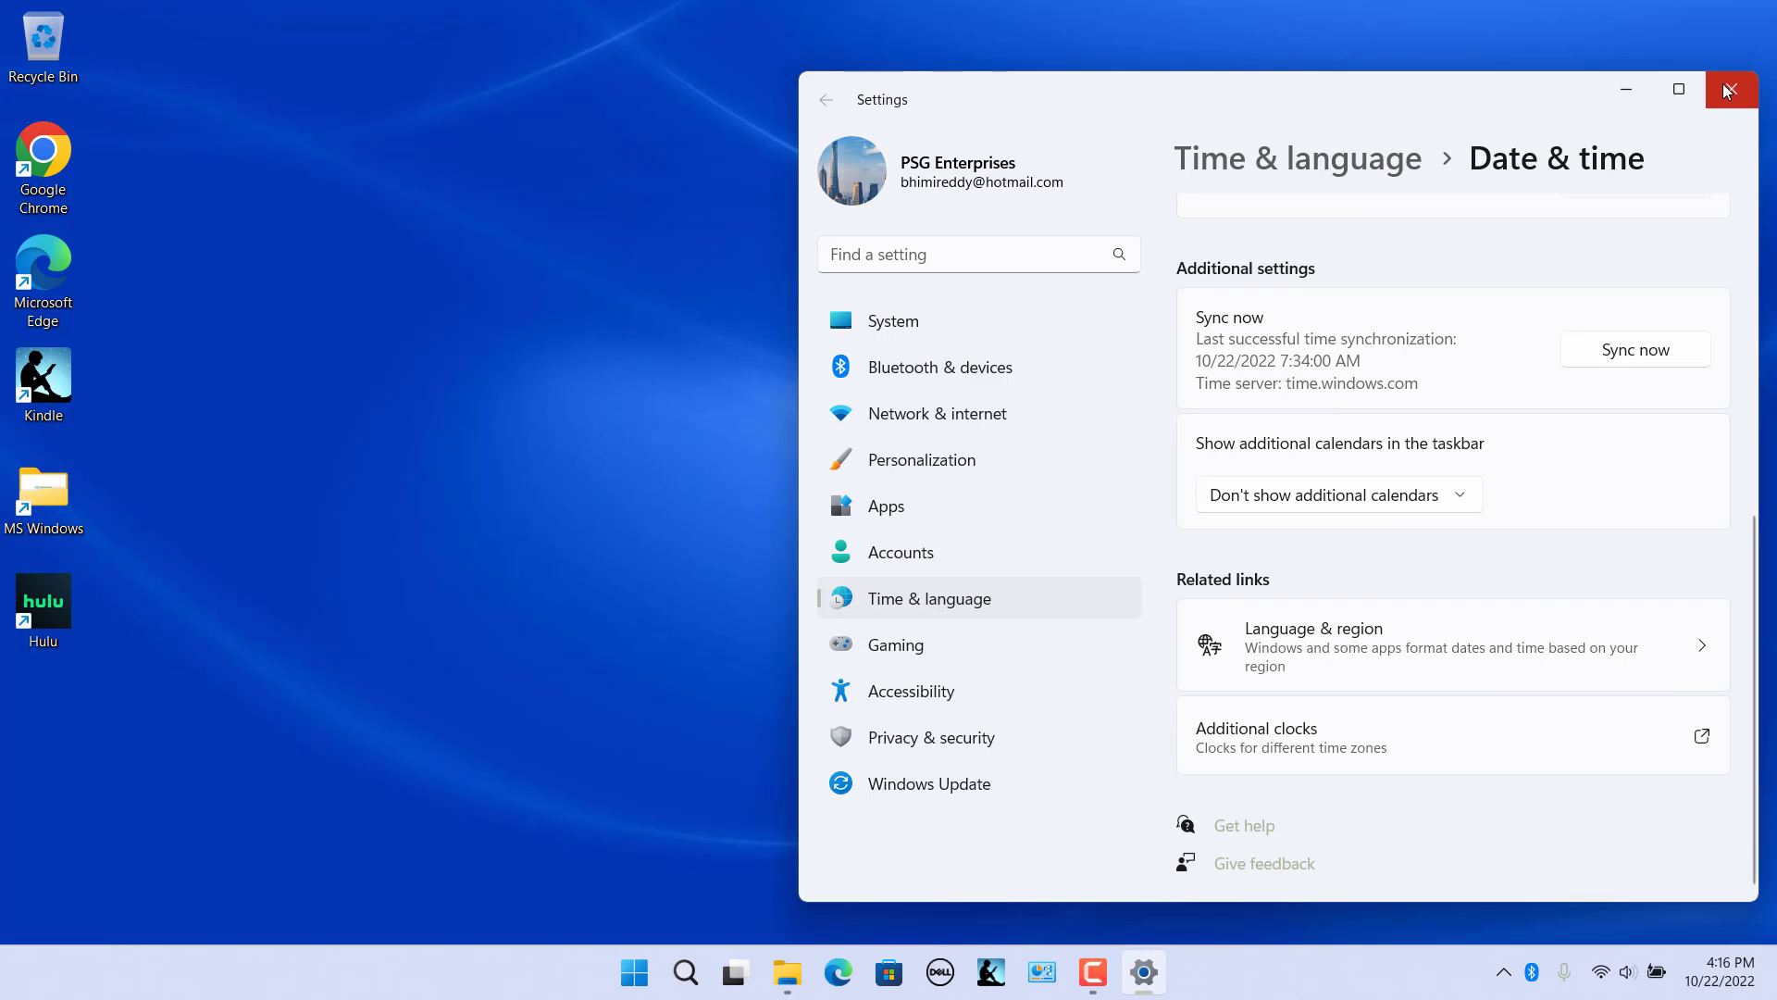
left_click(1727, 90)
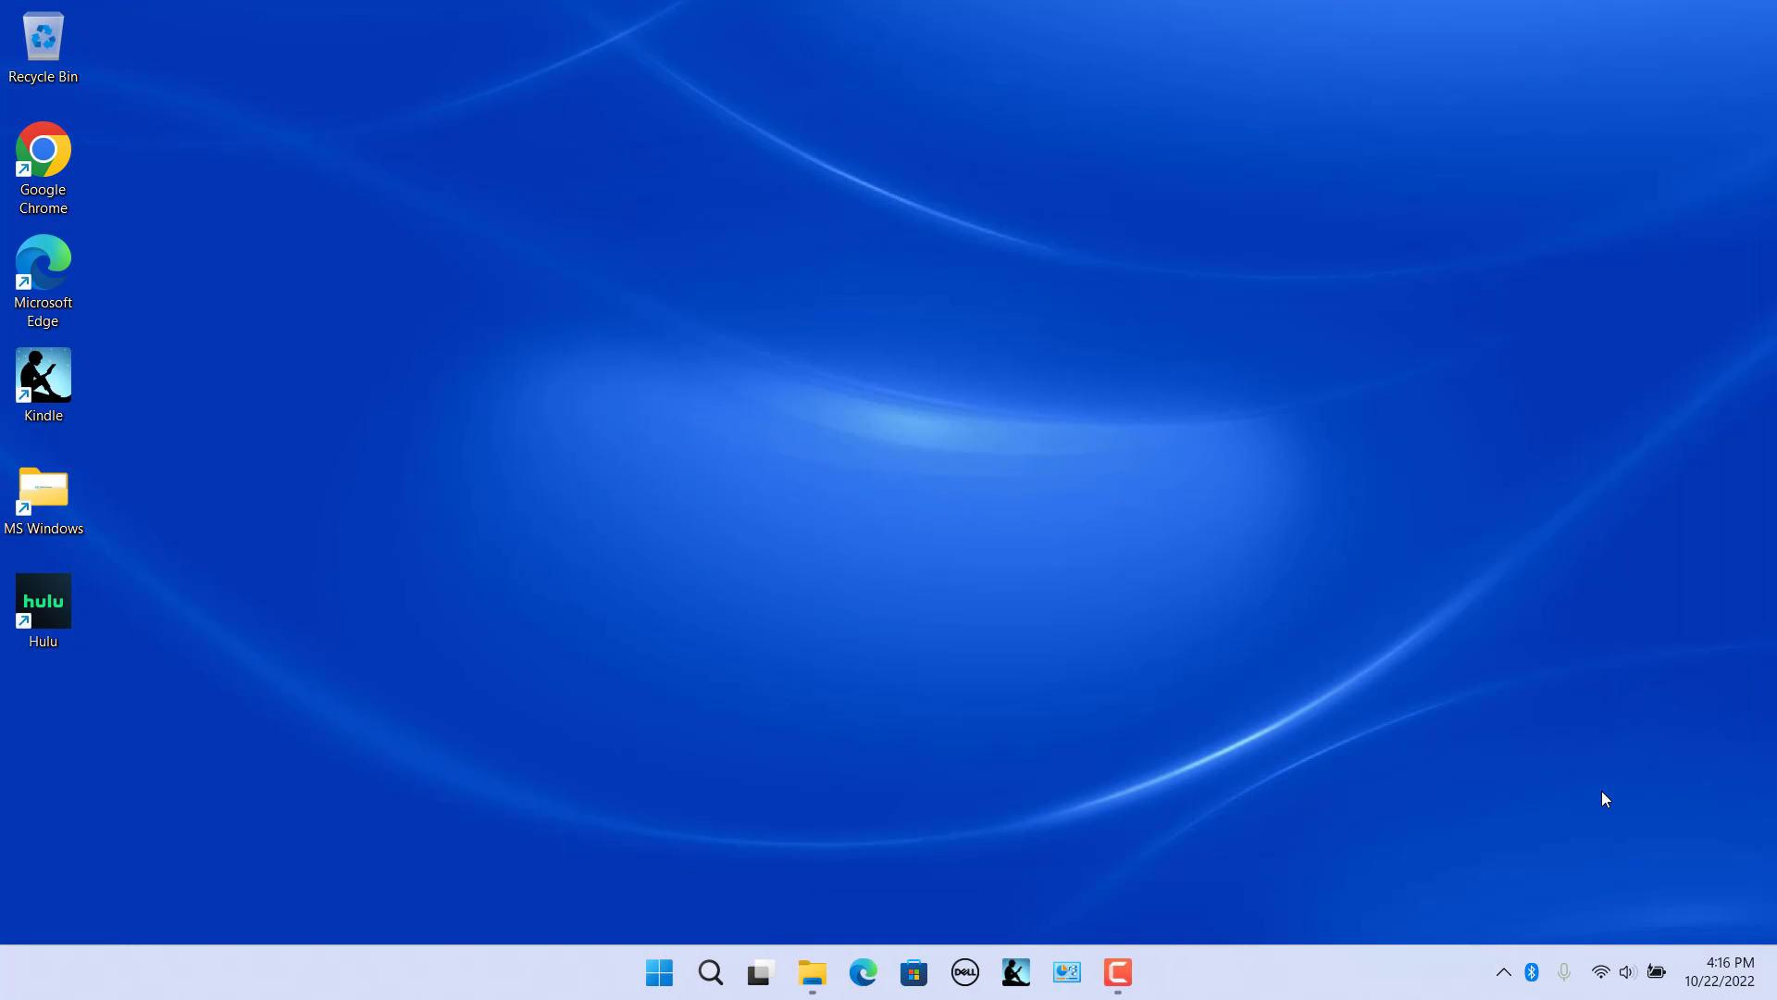